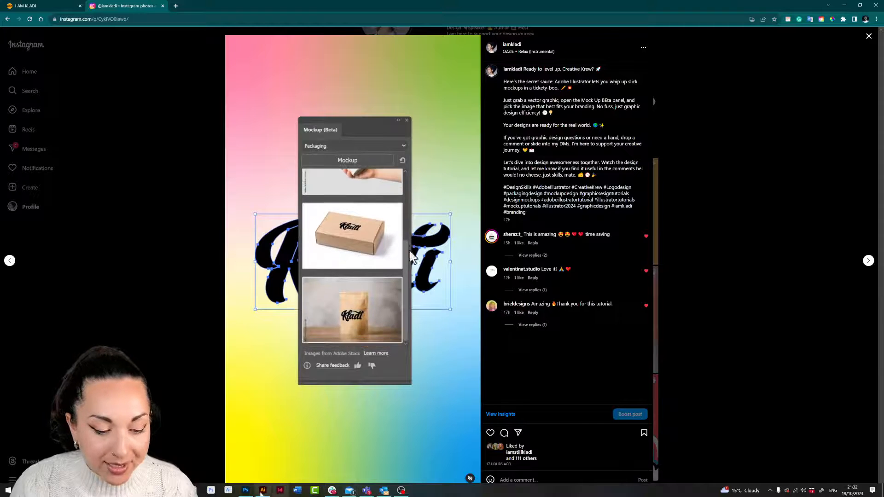
- Switch to Illustrator and bring up the Untitled-3 document containing the Kladi logo on a gradient background
click(262, 491)
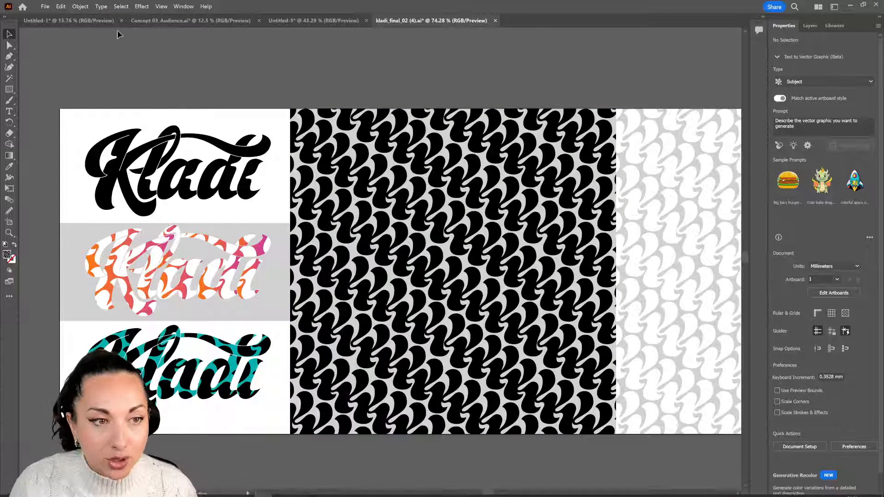
click(64, 23)
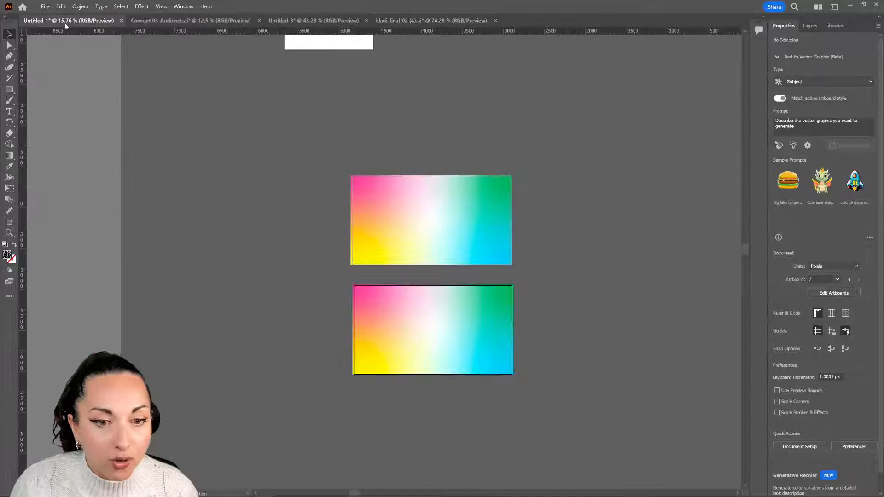
click(282, 21)
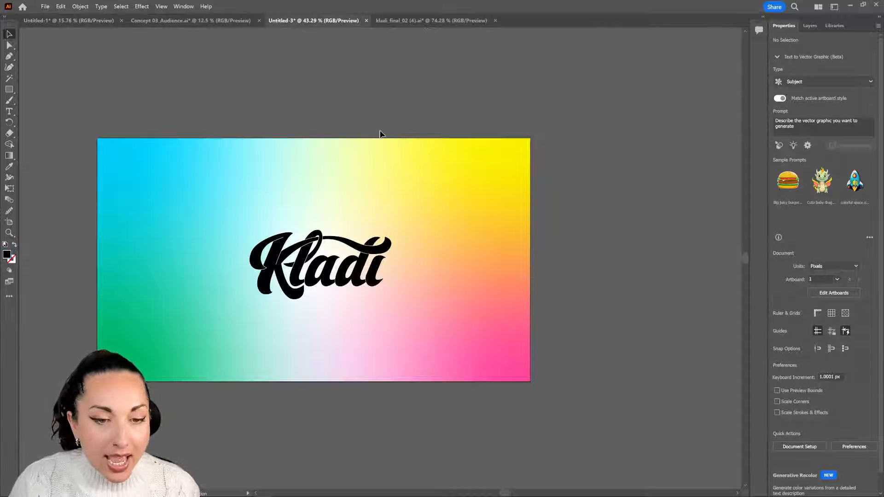
drag(326, 169, 447, 133)
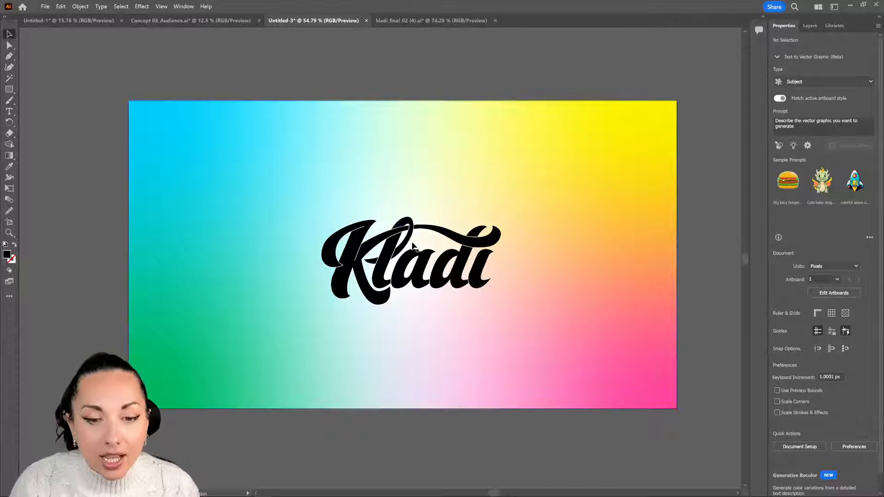
- Shift the Kladi logo slightly on the artboard and examine its vector paths in Outline view before returning to Preview
mouse_move(395, 242)
mouse_down()
mouse_move(386, 237)
mouse_move(383, 208)
mouse_move(363, 242)
mouse_move(391, 237)
mouse_up()
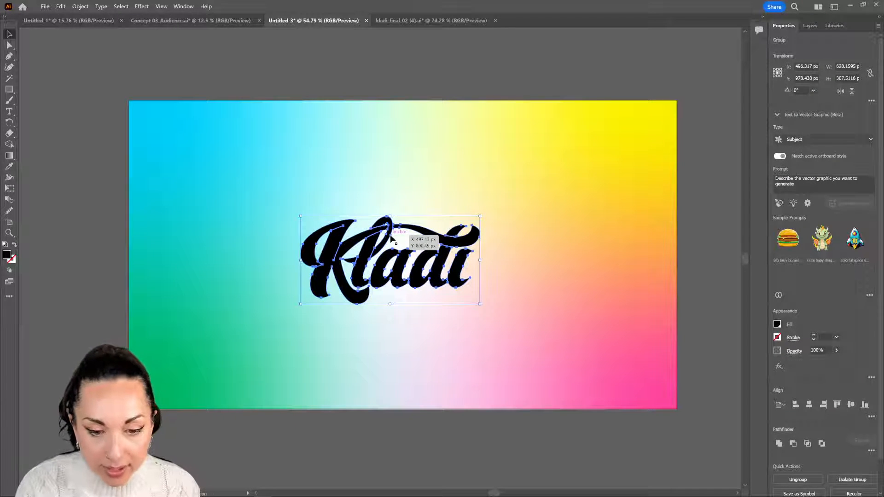
key(ctrl+y)
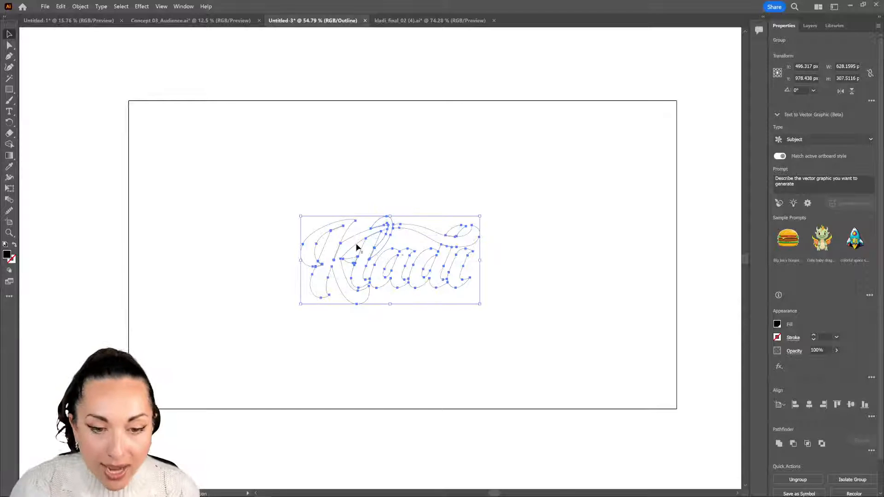
scroll(403, 269, up, 1)
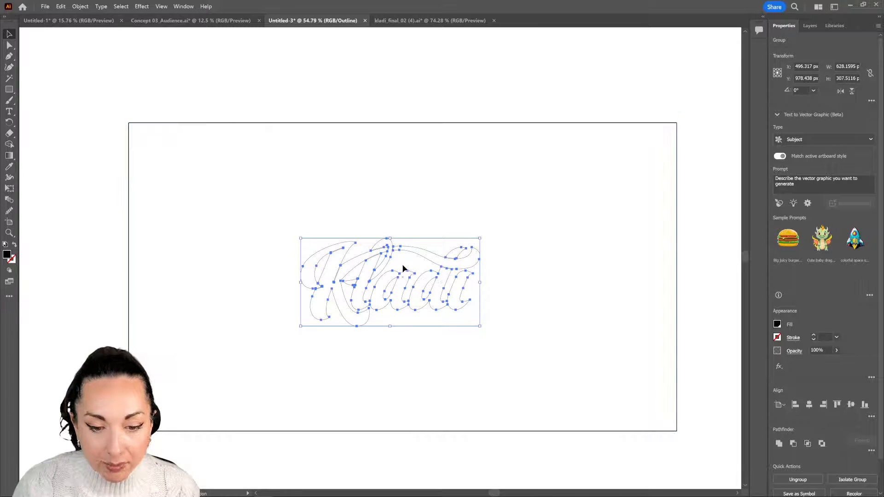
scroll(387, 296, up, 4)
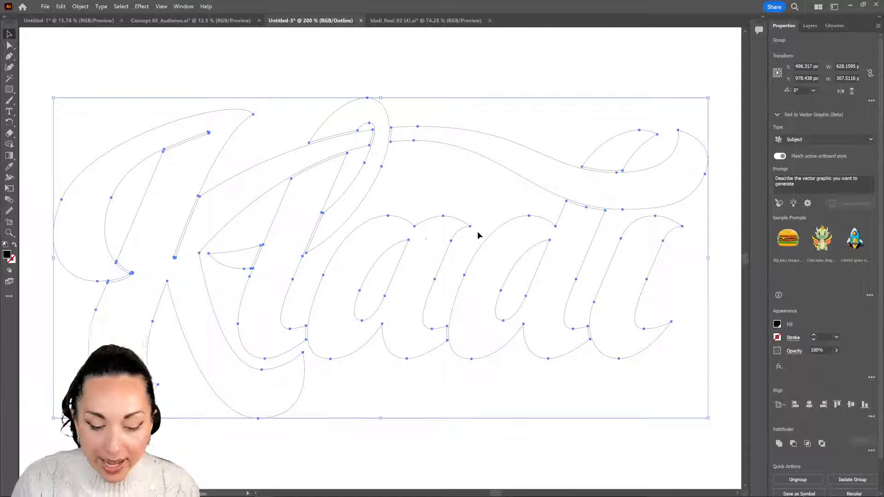
key(ctrl+minus)
key(ctrl+minus)
key(ctrl+minus)
key(ctrl+minus)
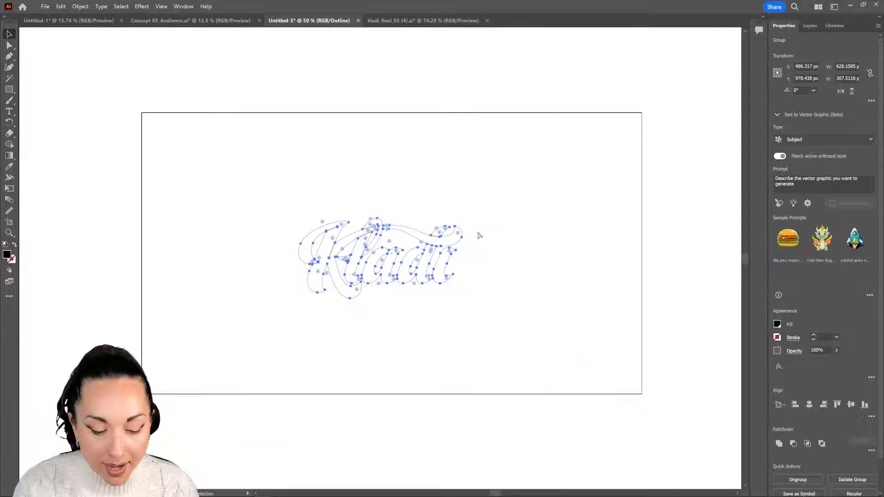
key(ctrl+y)
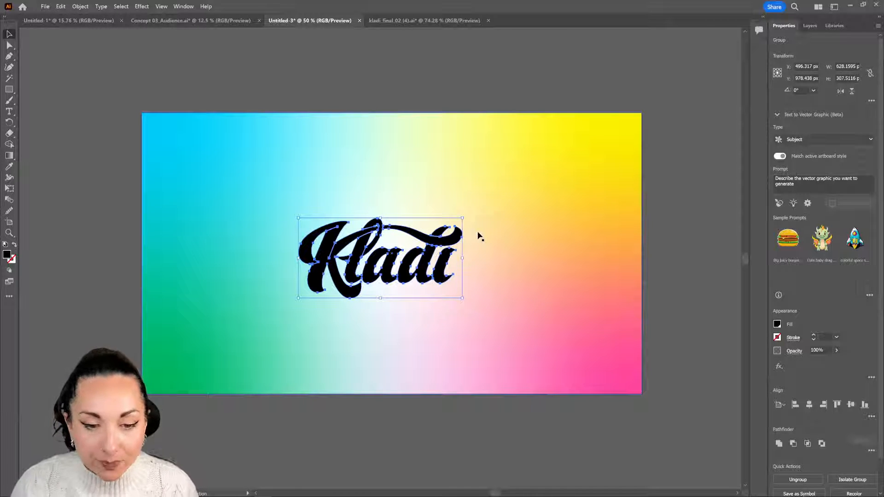
drag(395, 264, 382, 279)
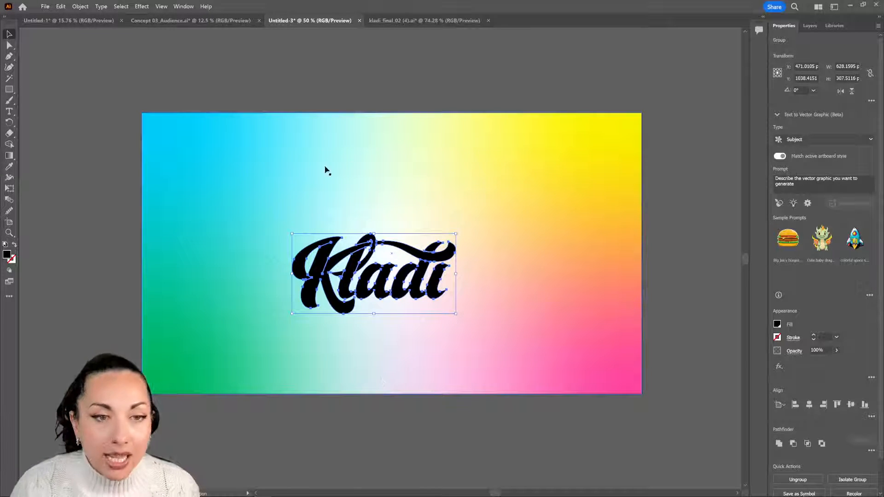
- Look over the logo artboards in the Concept 03_Audience document and return to Untitled-3
click(193, 21)
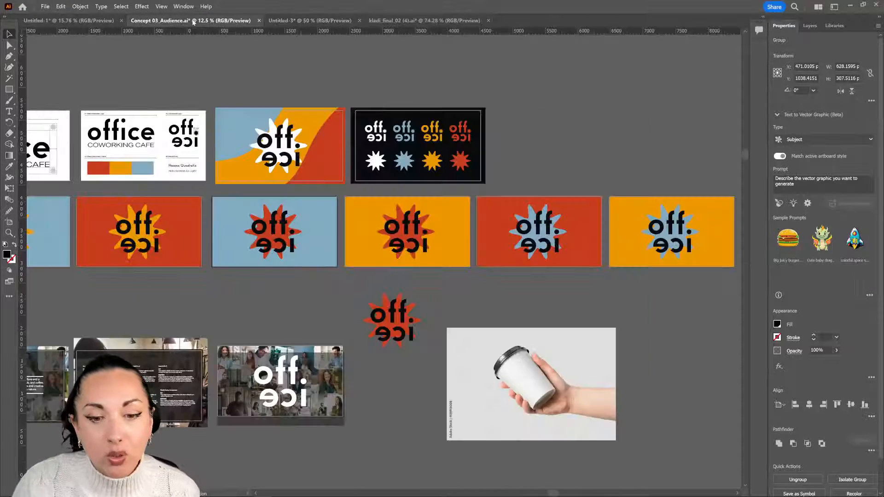
drag(323, 218, 377, 235)
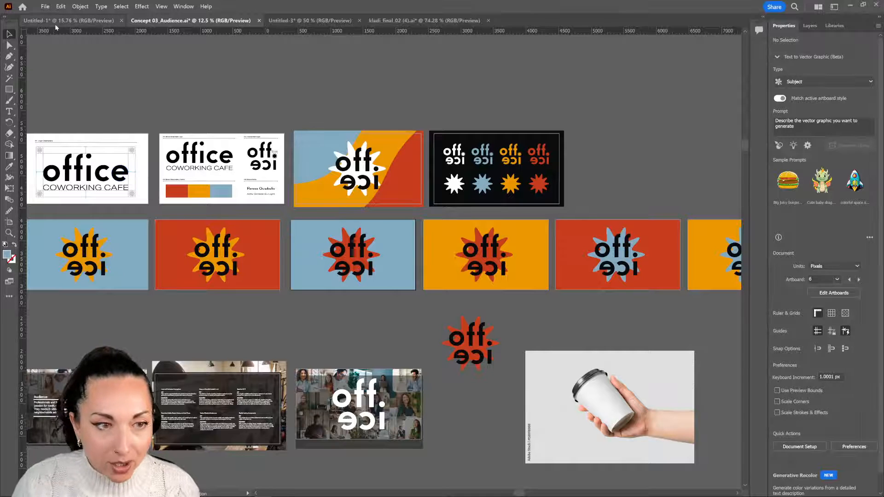
click(317, 21)
click(553, 236)
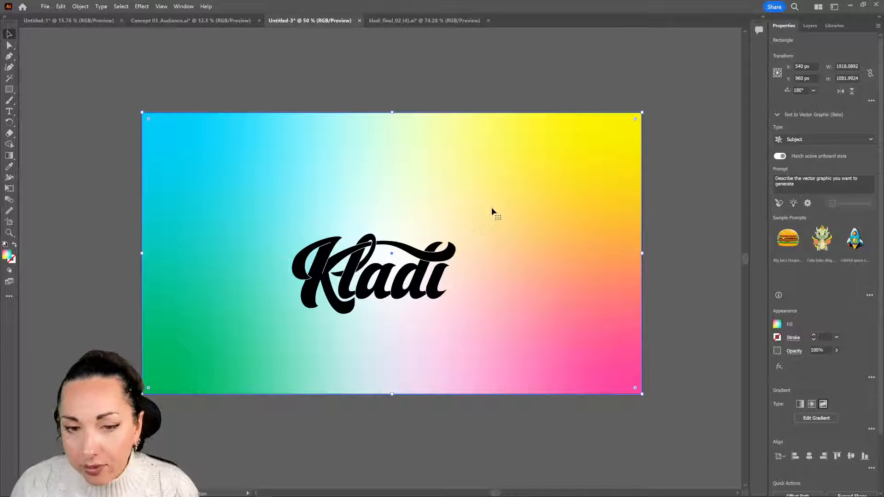
right_click(340, 146)
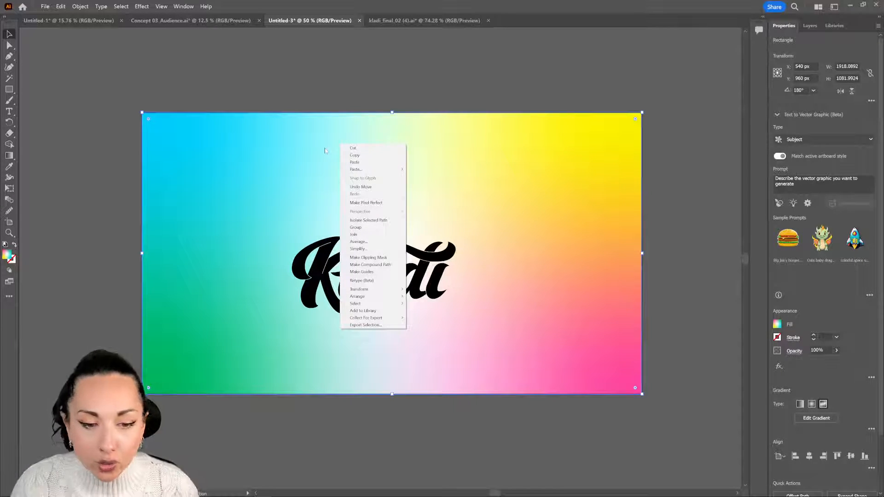
click(385, 65)
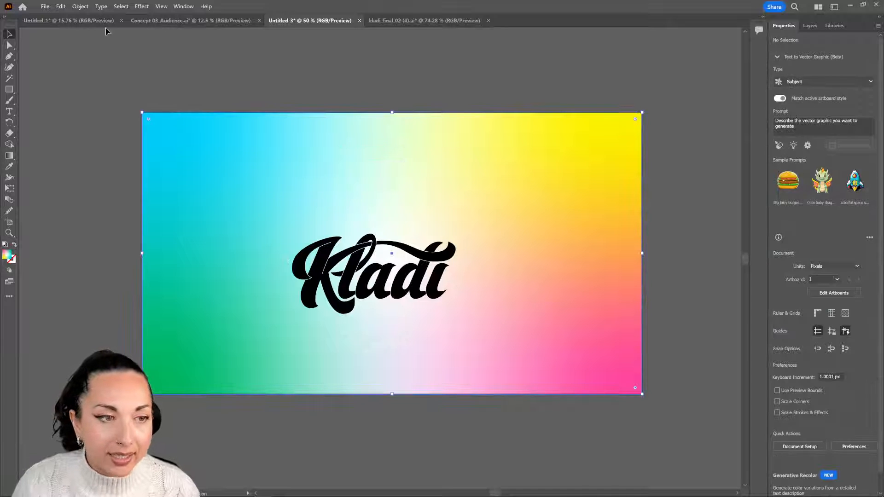
click(75, 6)
mouse_move(115, 60)
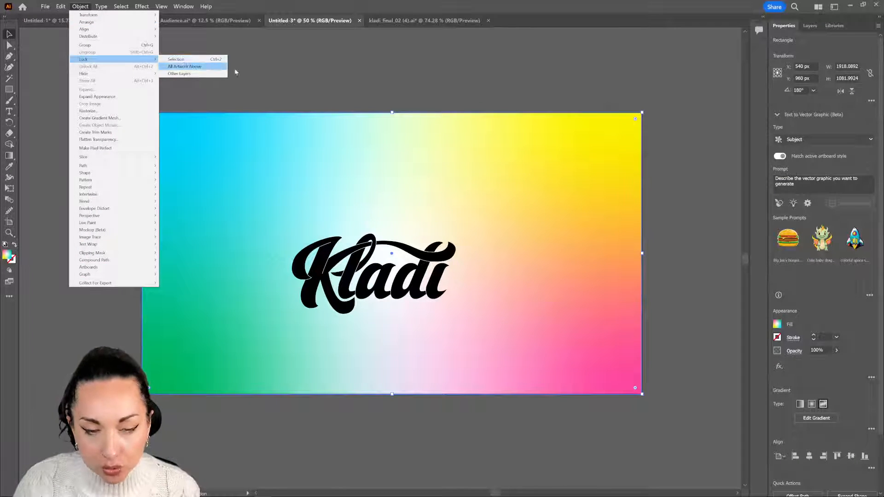
click(278, 75)
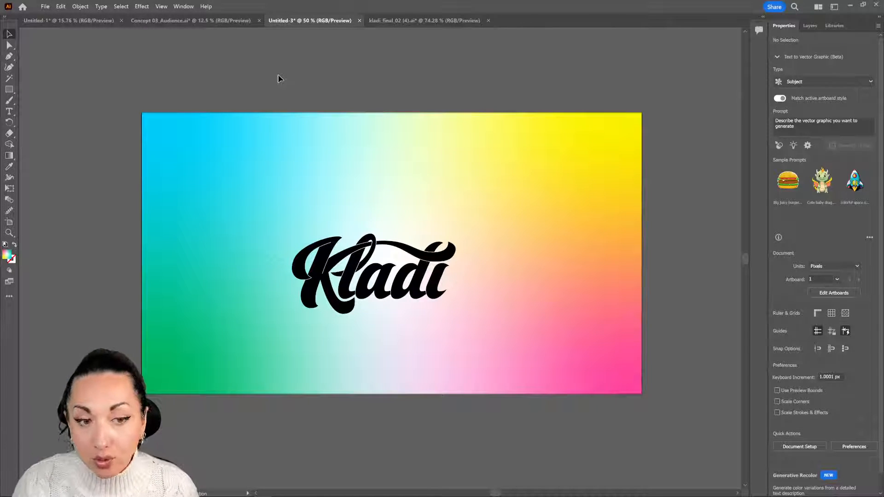
- Lock the gradient background rectangle, unlock it again and deselect it
click(255, 143)
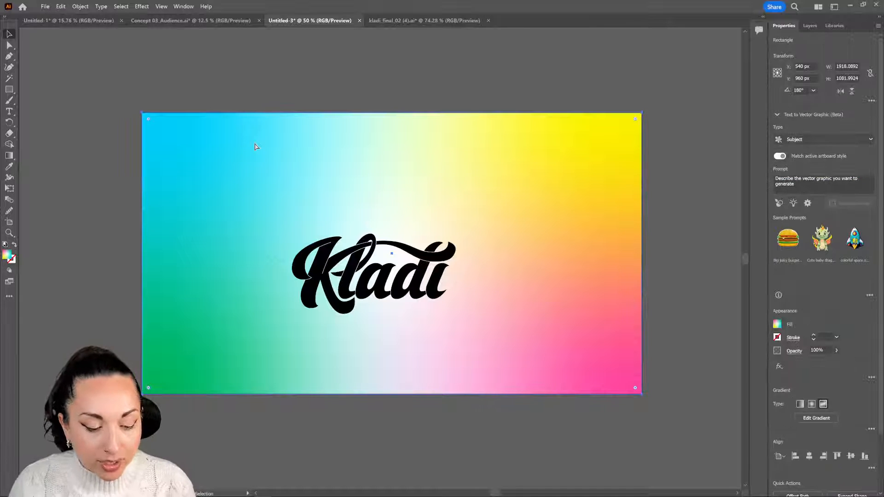
key(ctrl+2)
right_click(255, 146)
mouse_move(288, 148)
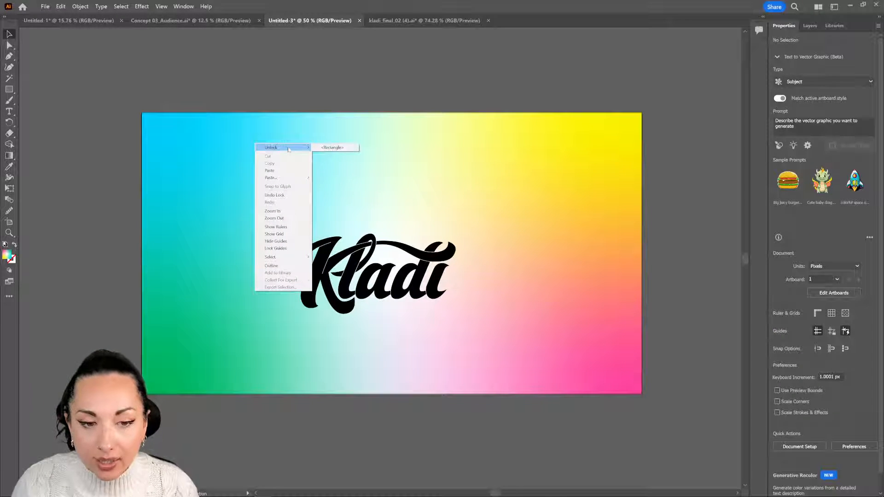
click(332, 147)
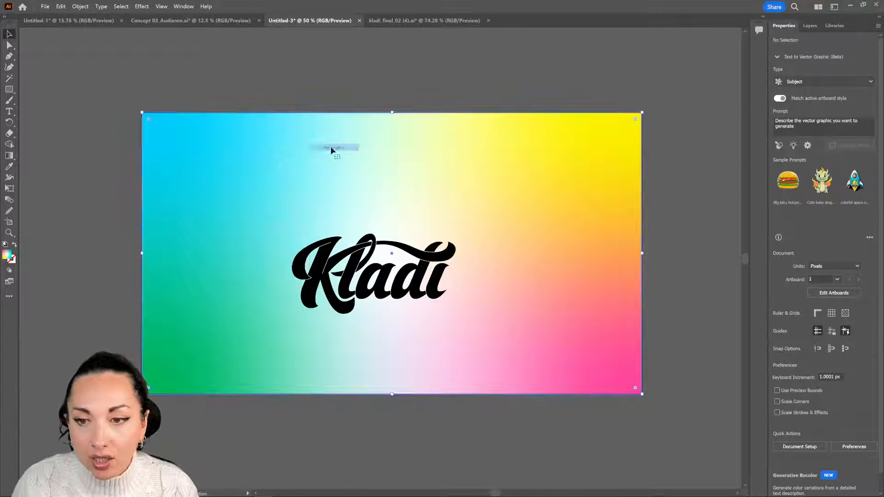
click(416, 84)
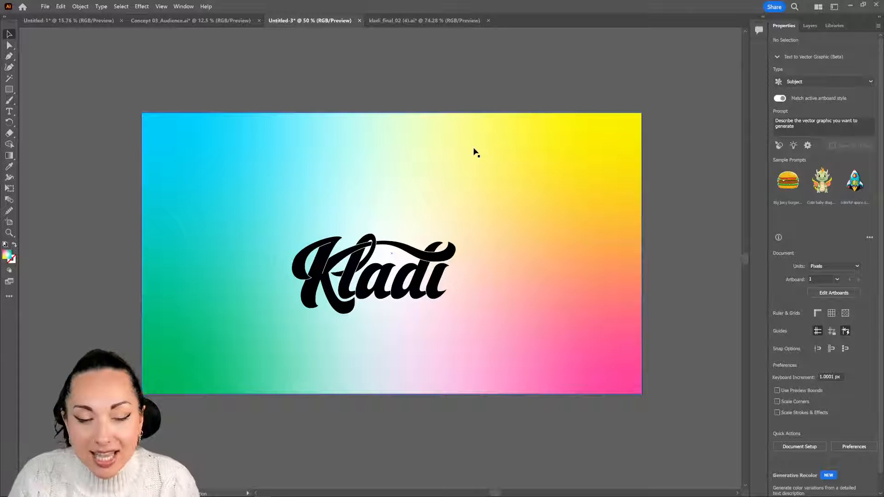
- Move the Kladi logo to the upper-left area of the gradient artboard
scroll(410, 178, up, 5)
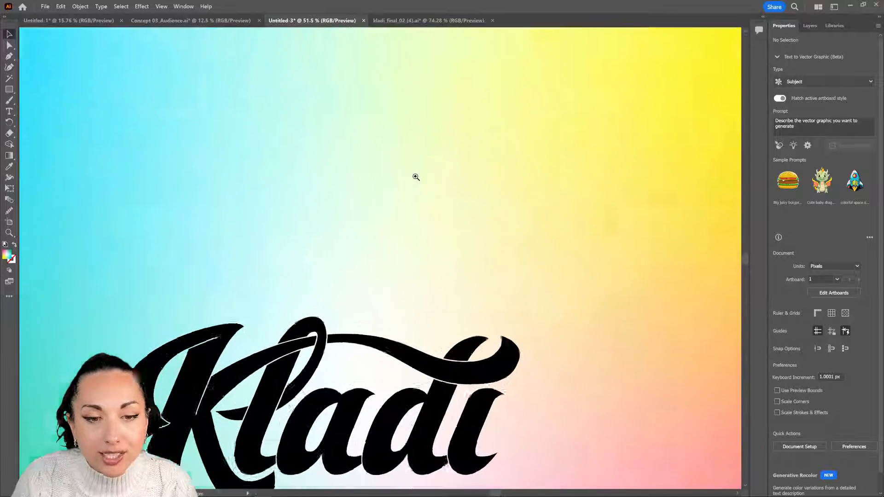
key(ctrl+minus)
key(ctrl+minus)
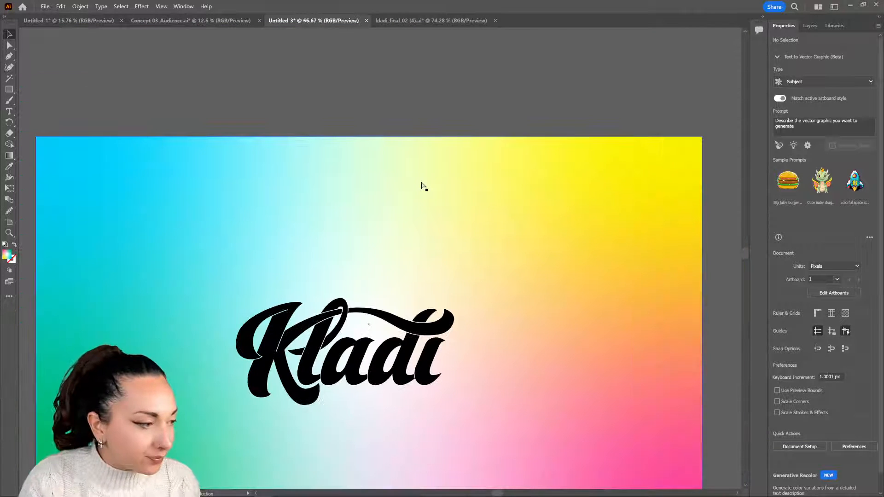
scroll(398, 191, down, 3)
drag(343, 295, 200, 204)
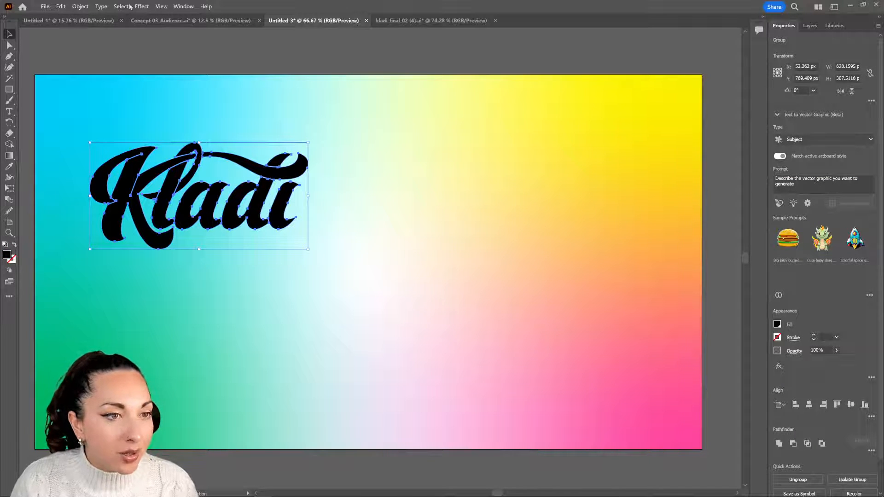
- With the Kladi logo selected, bring up the Mockup (Beta) feature and place it beside the logo
click(183, 7)
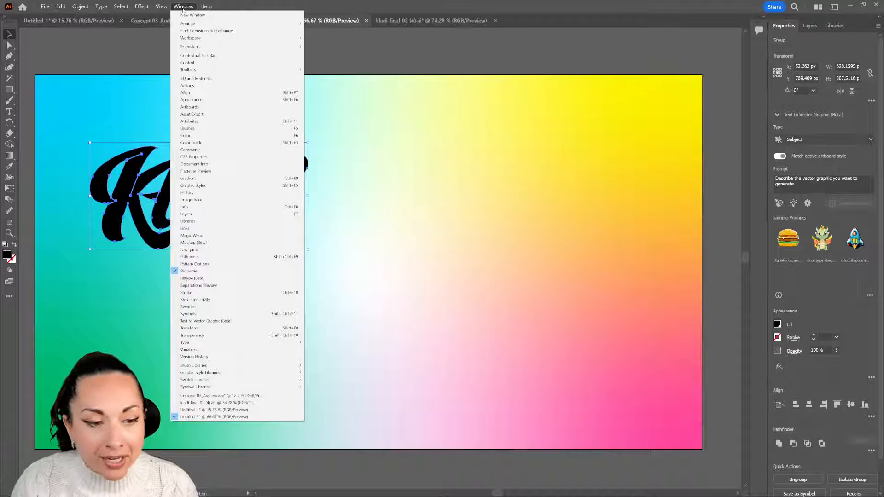
click(256, 243)
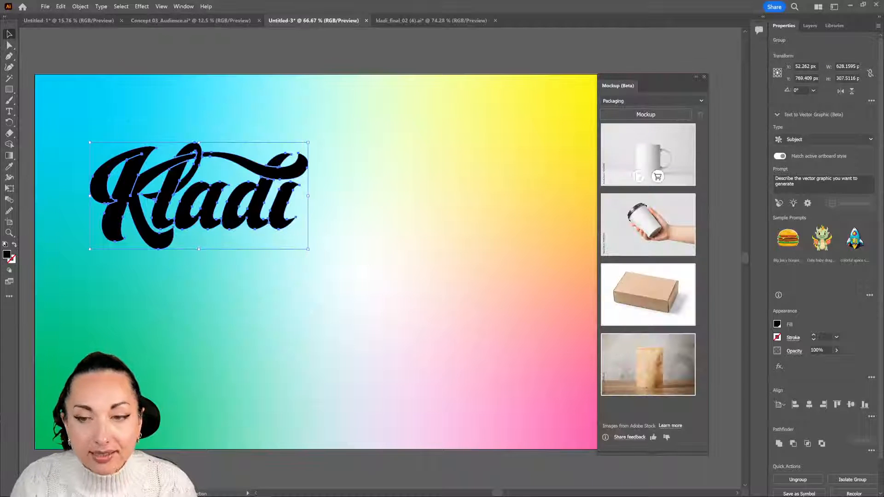
drag(623, 87, 481, 74)
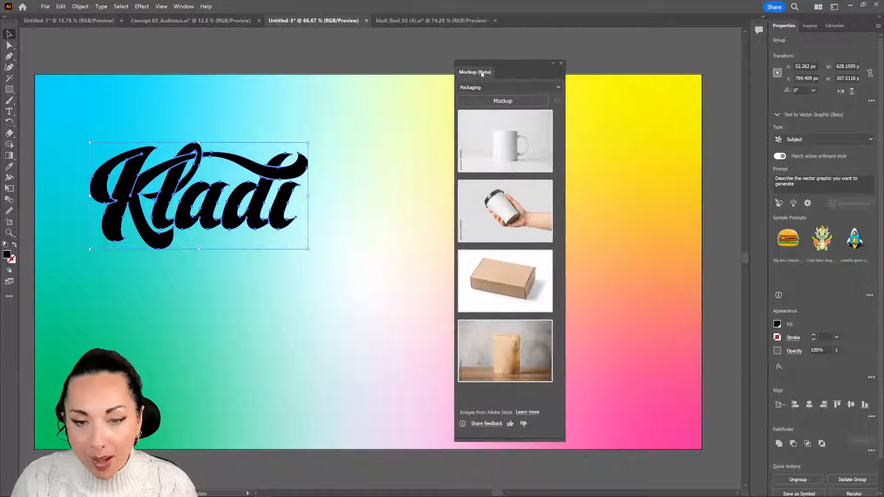
- Browse the Digital Devices, Branding Graphics and Apparel mockup categories, finishing with Digital Devices selected
click(558, 88)
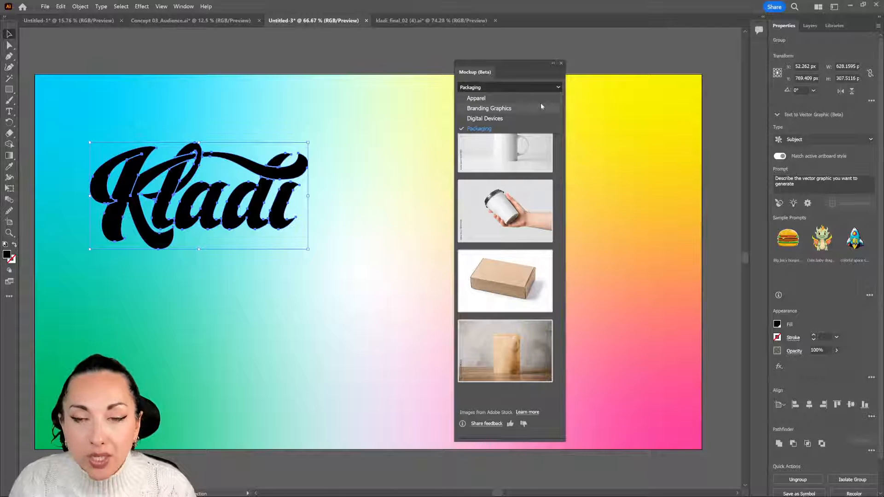
mouse_move(515, 164)
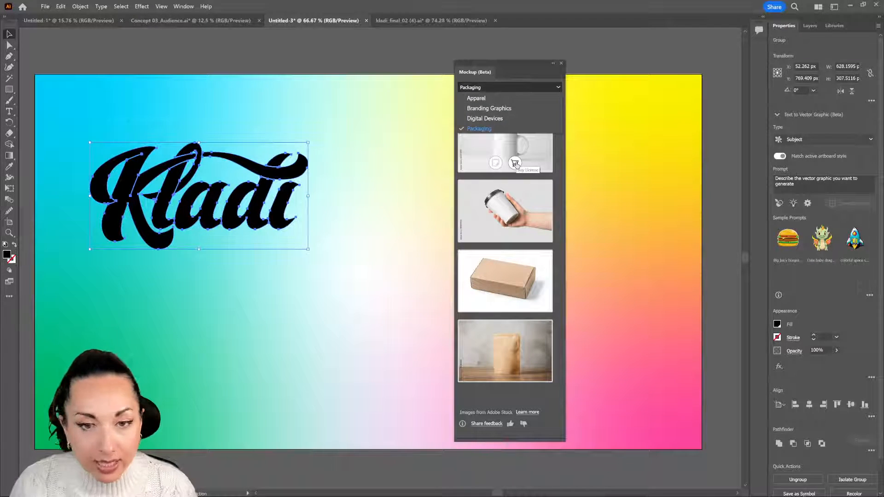
click(515, 119)
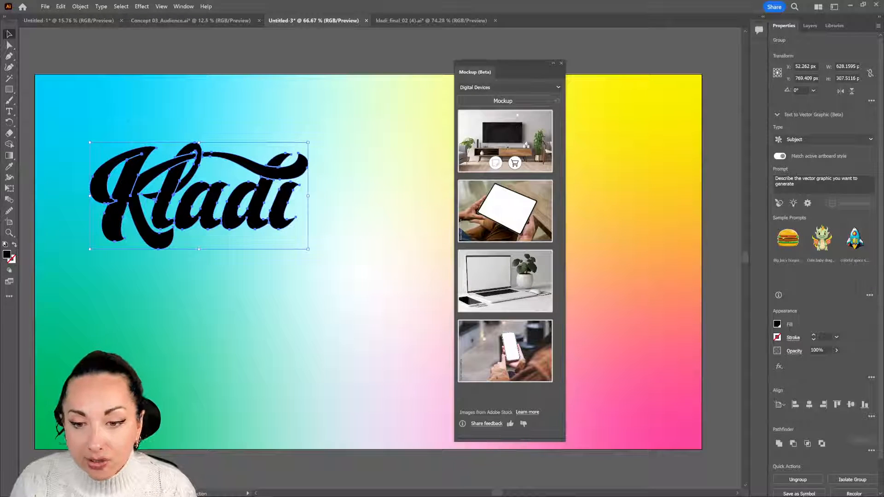
click(535, 87)
click(524, 107)
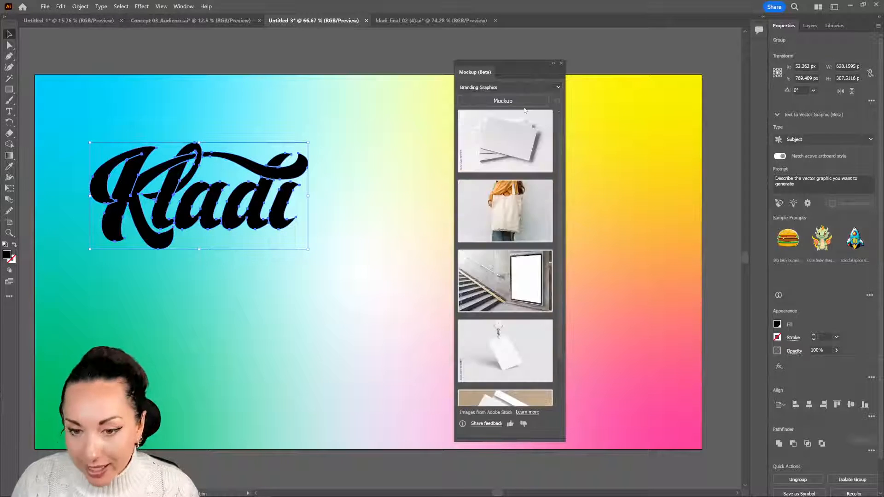
click(518, 88)
click(518, 97)
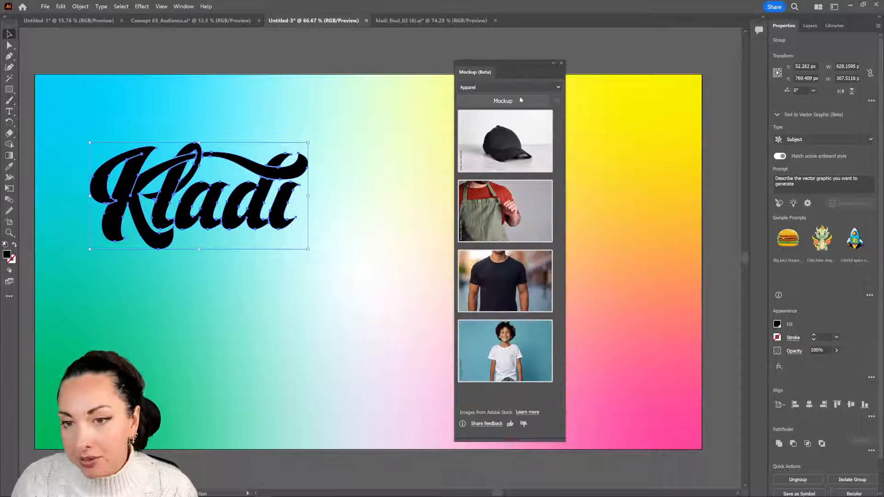
click(557, 87)
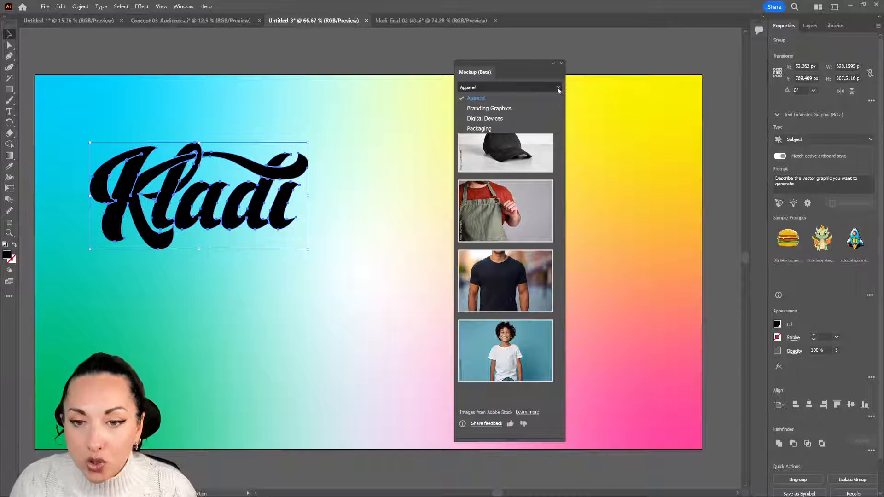
click(550, 117)
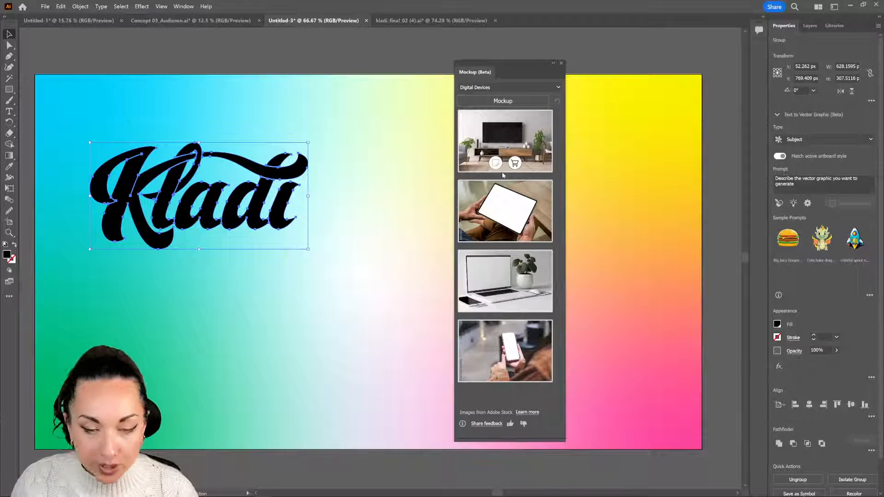
- Generate mockups of the Kladi logo in the Branding Graphics category and review them along with the Digital Devices previews
click(504, 87)
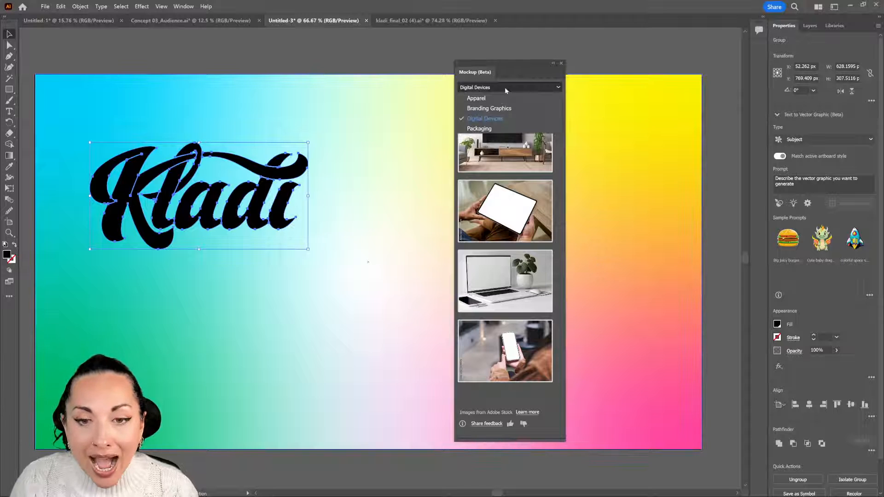
click(507, 108)
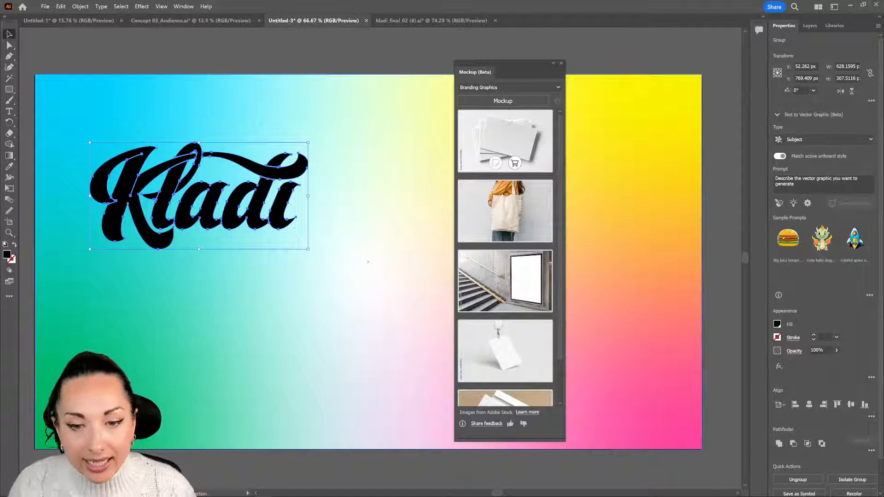
click(502, 100)
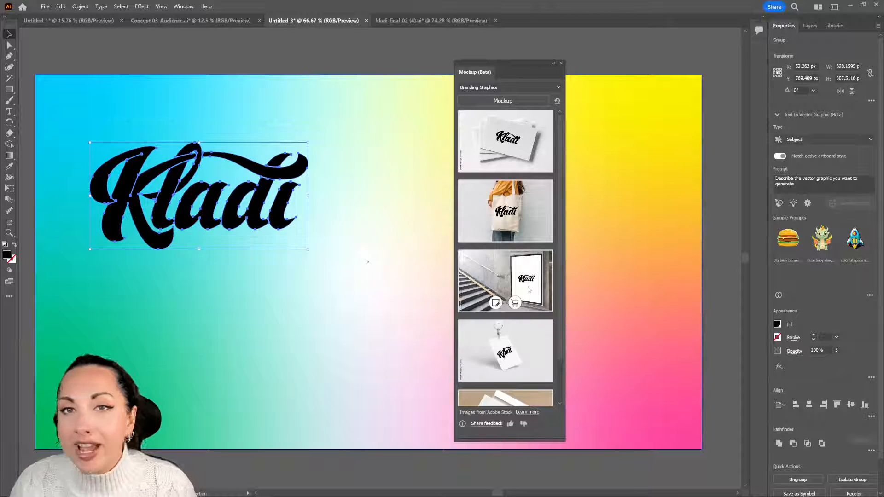
scroll(526, 363, down, 1)
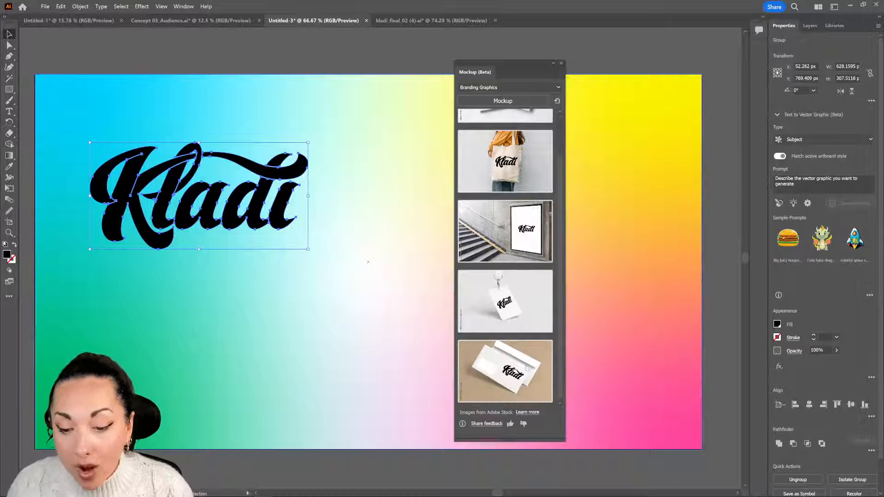
mouse_move(524, 366)
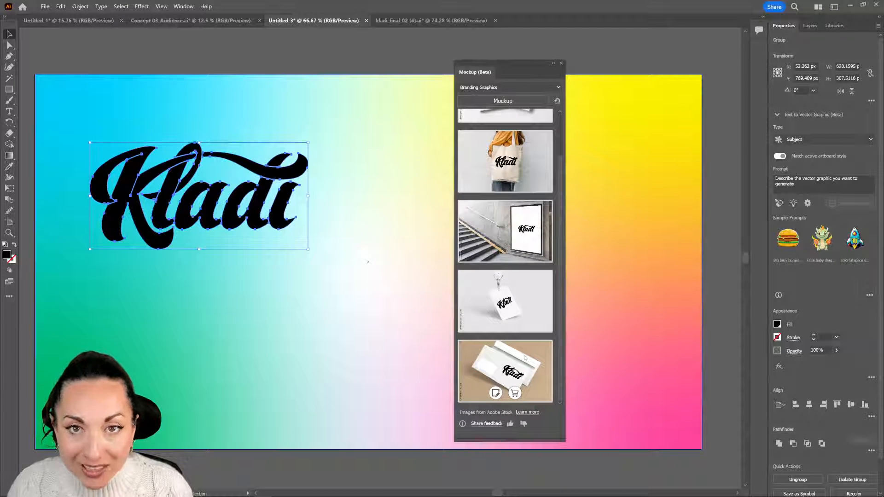
click(543, 88)
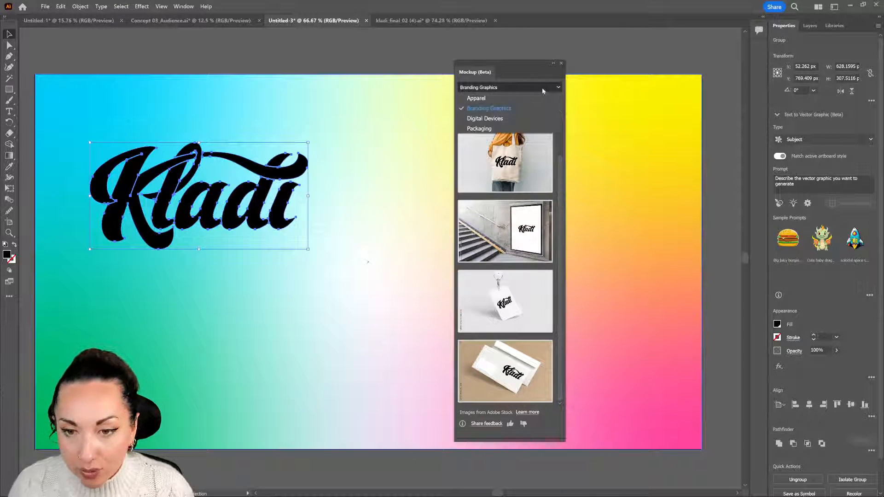
click(534, 119)
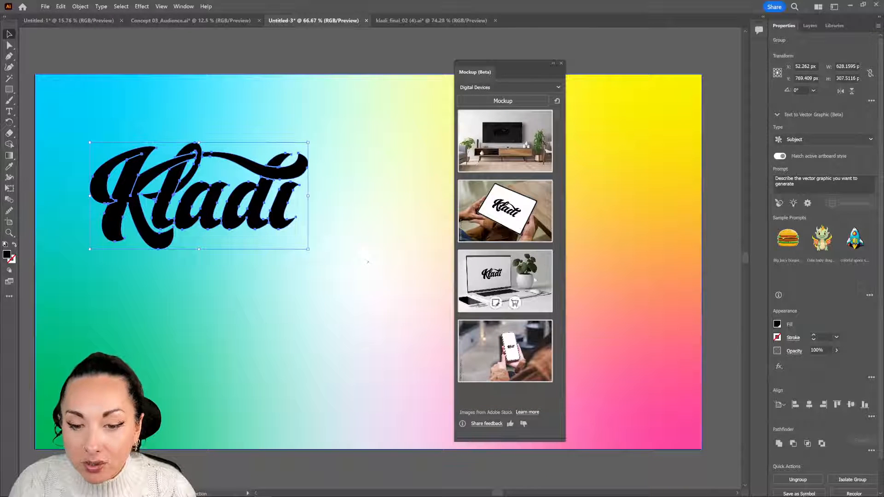
- Place the Branding Graphics tote bag mockup on the artboard and move the Mockup (Beta) window clear of it
click(514, 88)
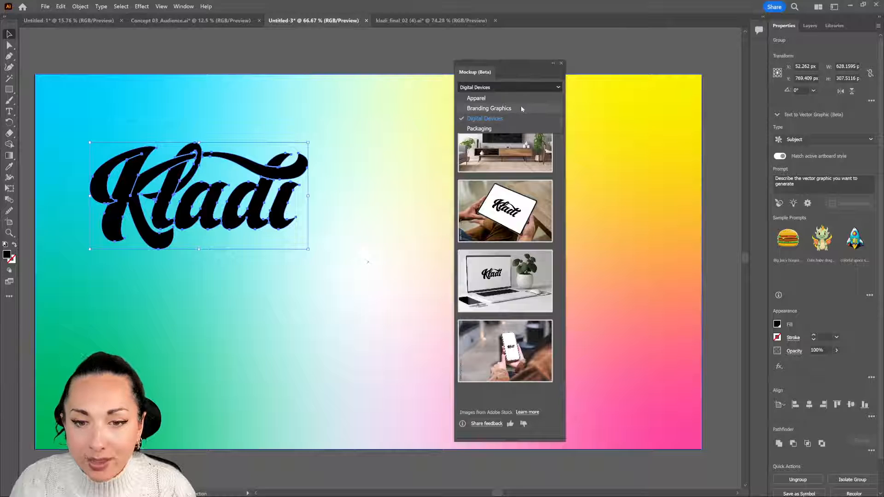
click(504, 109)
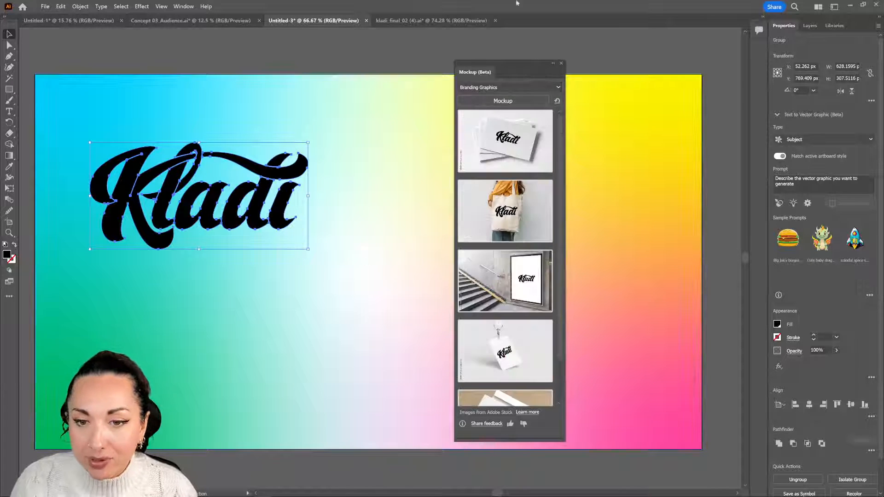
mouse_move(524, 222)
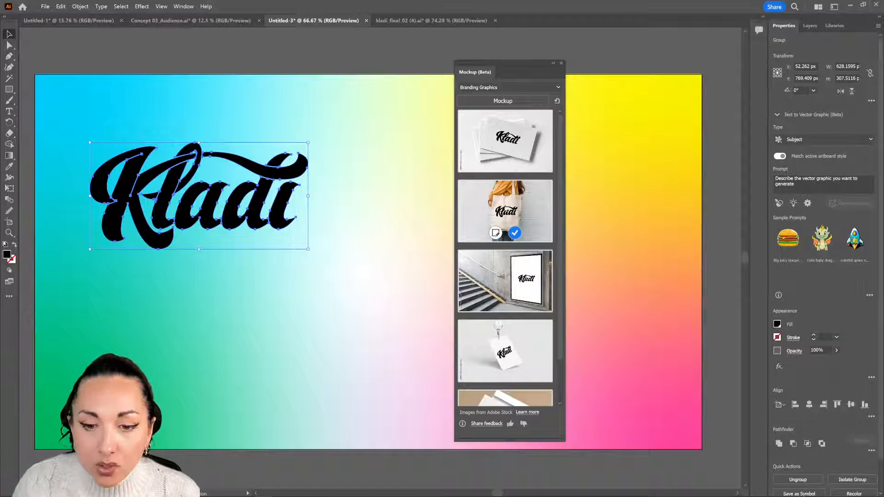
click(496, 234)
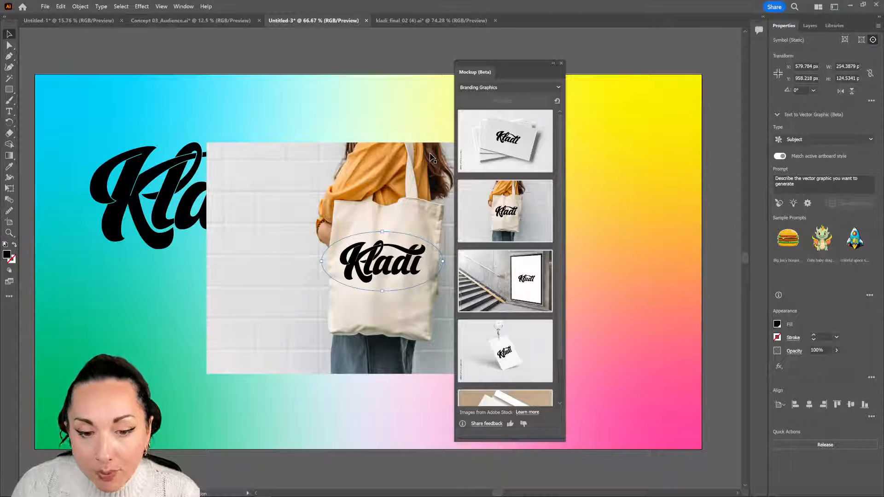
drag(477, 77, 648, 75)
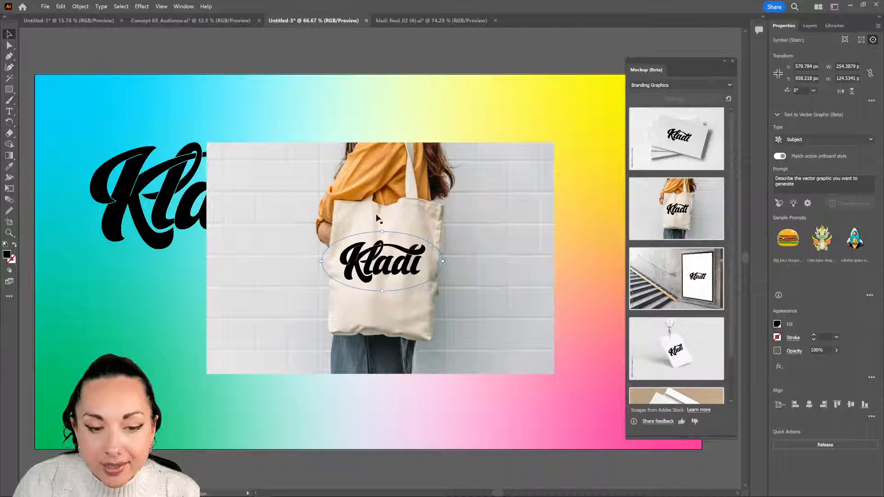
- Reposition the tote bag mockup lower on the artboard, inspecting it in Outline view and returning to the normal preview
click(507, 127)
drag(443, 248, 445, 293)
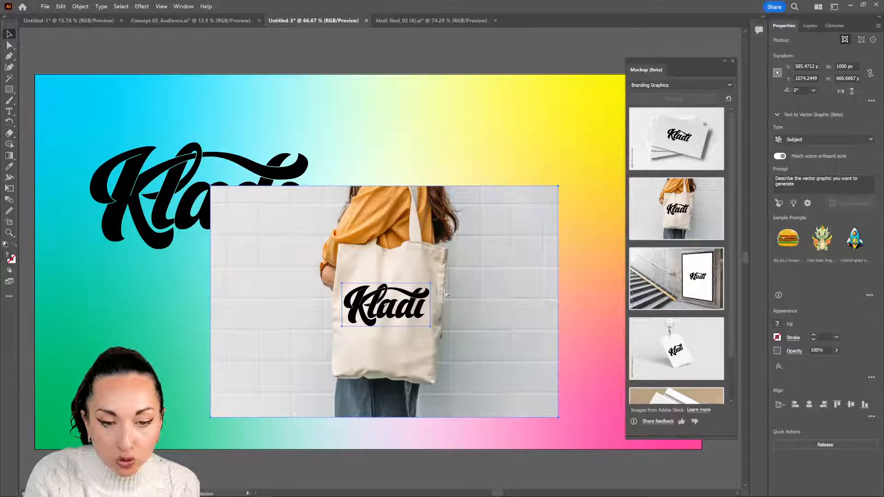
key(ctrl+y)
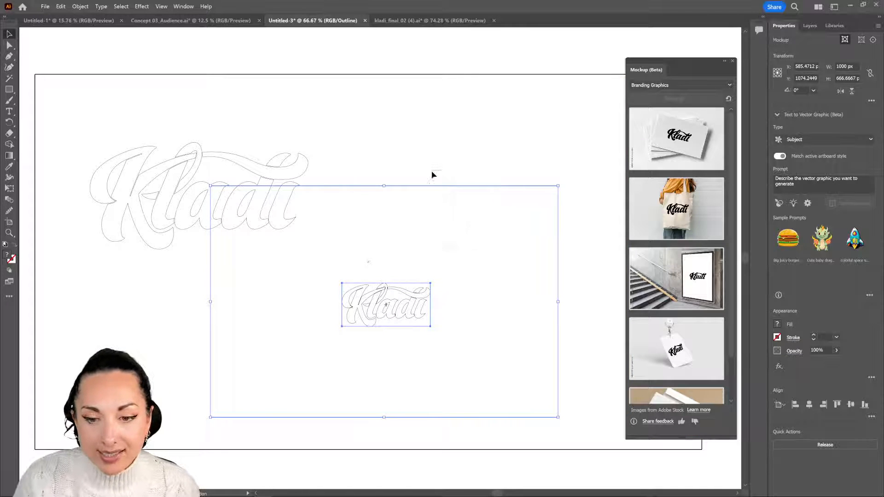
drag(482, 187, 511, 223)
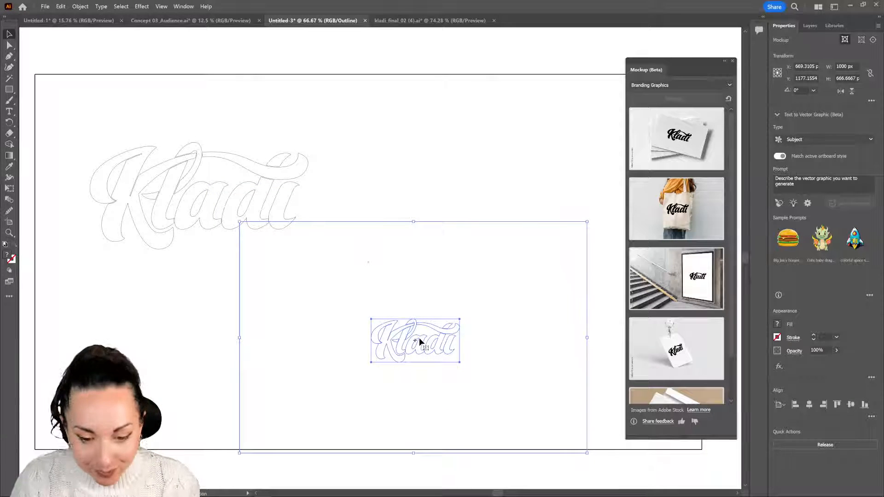
key(ctrl+y)
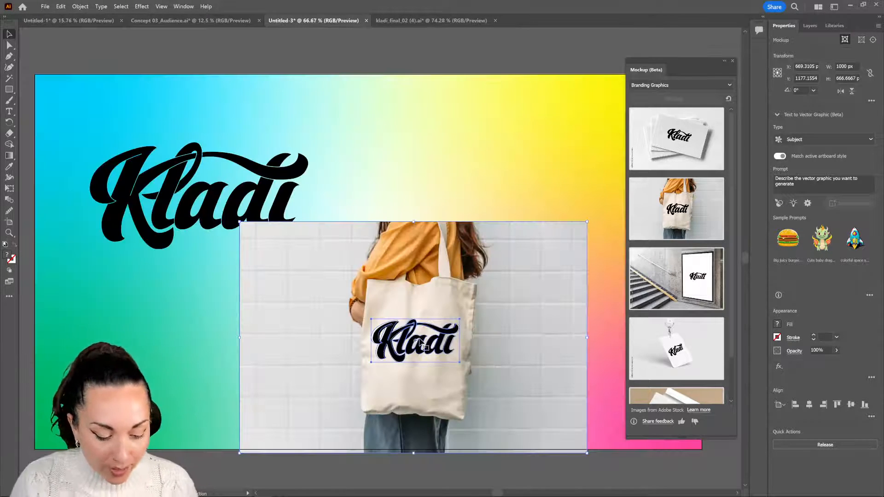
drag(431, 306, 434, 266)
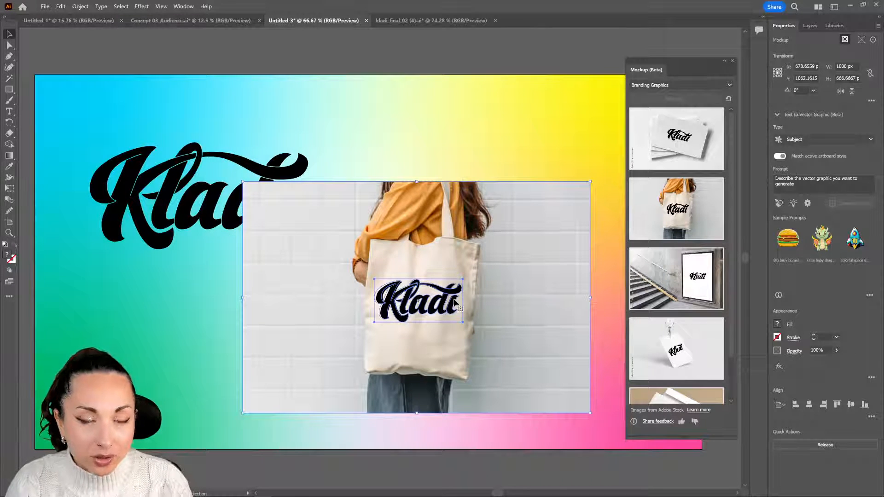
- Isolate the logo inside the tote bag mockup, rotate it upward to the right and shift it lower on the bag
double_click(455, 303)
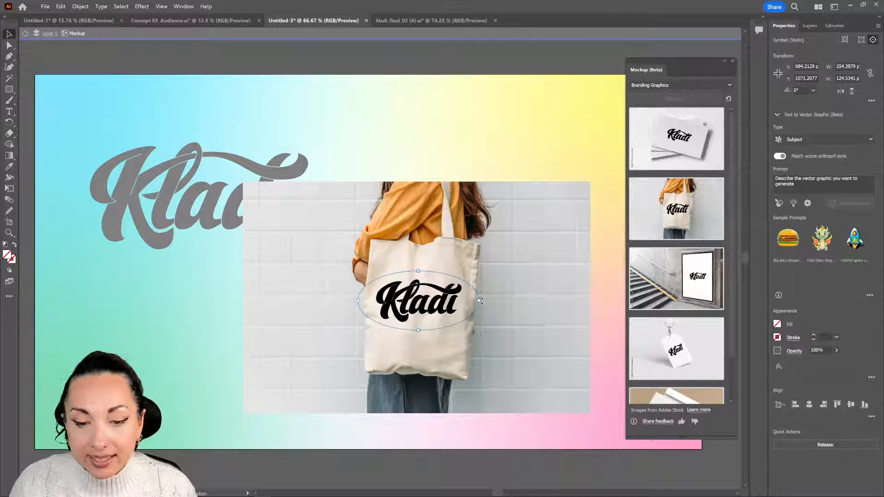
drag(483, 287, 445, 306)
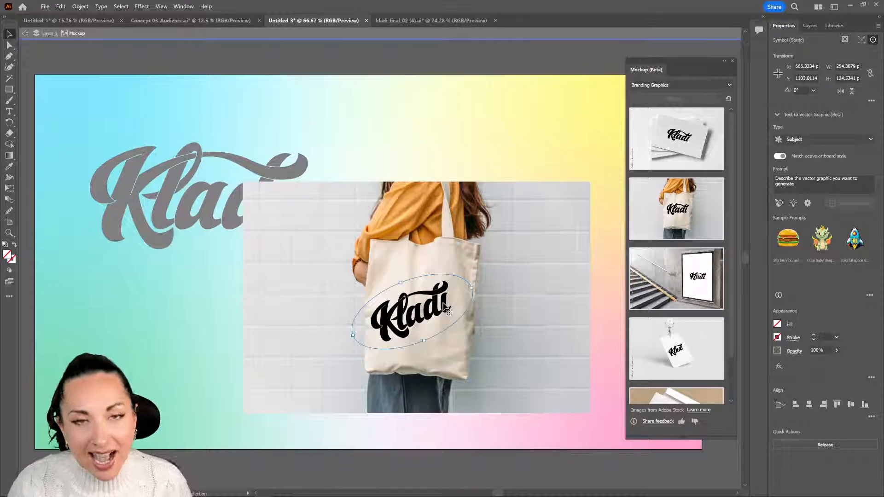
mouse_move(444, 307)
mouse_down()
mouse_move(479, 271)
mouse_move(479, 295)
mouse_move(512, 311)
mouse_move(487, 313)
mouse_move(578, 301)
mouse_move(325, 280)
mouse_move(329, 236)
mouse_move(382, 233)
mouse_move(436, 200)
mouse_move(427, 208)
mouse_move(438, 317)
mouse_move(431, 375)
mouse_move(450, 341)
mouse_move(448, 319)
mouse_up()
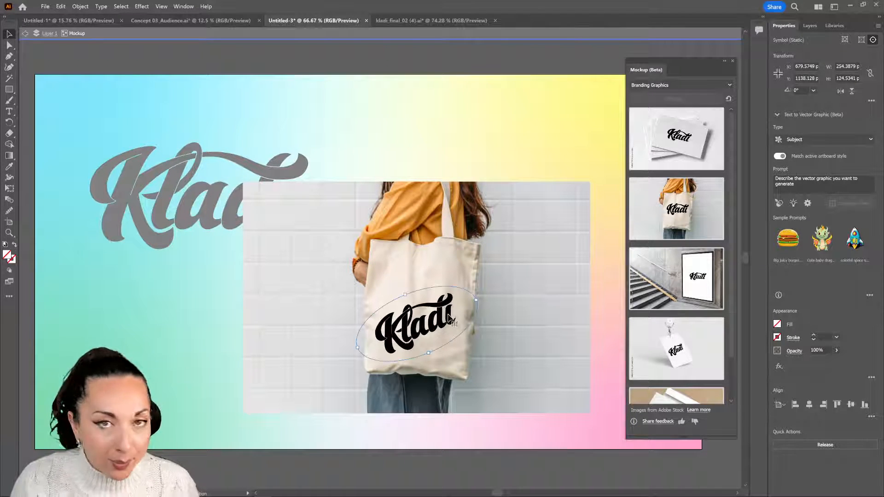
- Enlarge the tilted logo to about 407 px wide and position it across the lower part of the bag
drag(358, 348, 297, 378)
drag(441, 331, 441, 311)
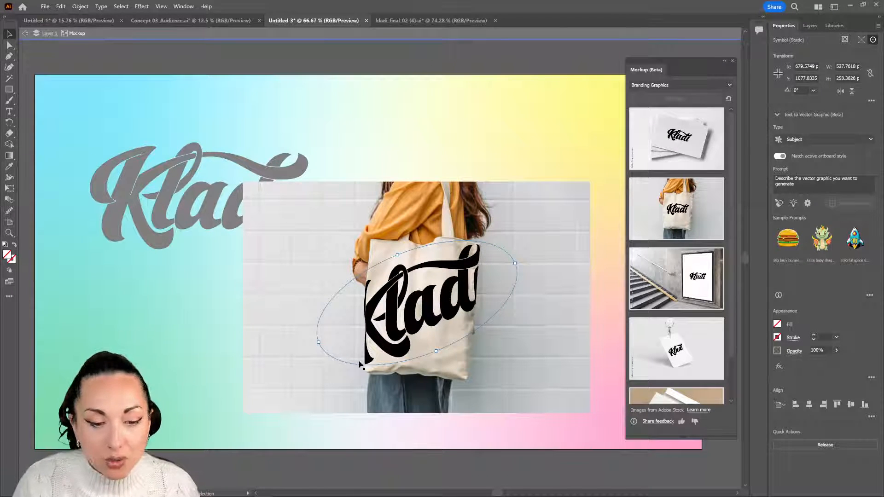
mouse_move(318, 345)
mouse_down()
mouse_move(280, 355)
mouse_move(325, 355)
mouse_up()
mouse_move(479, 275)
mouse_down()
mouse_move(473, 317)
mouse_move(472, 267)
mouse_move(476, 296)
mouse_move(477, 288)
mouse_up()
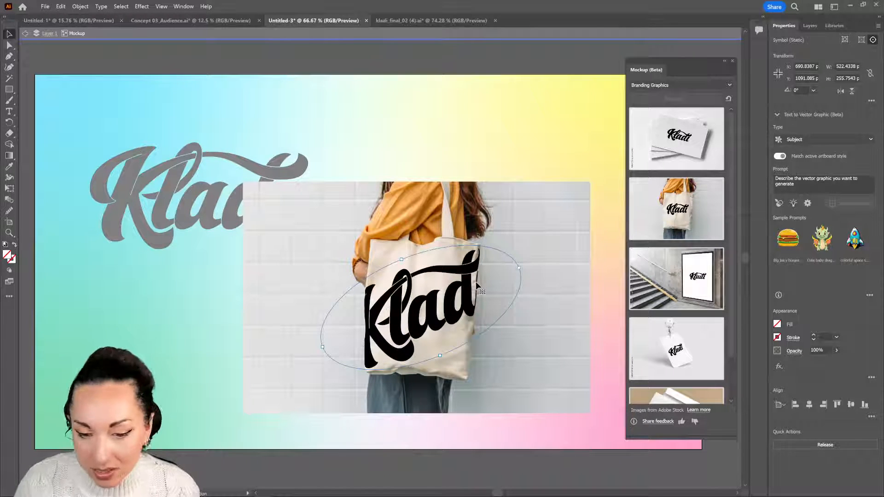
drag(520, 270, 454, 300)
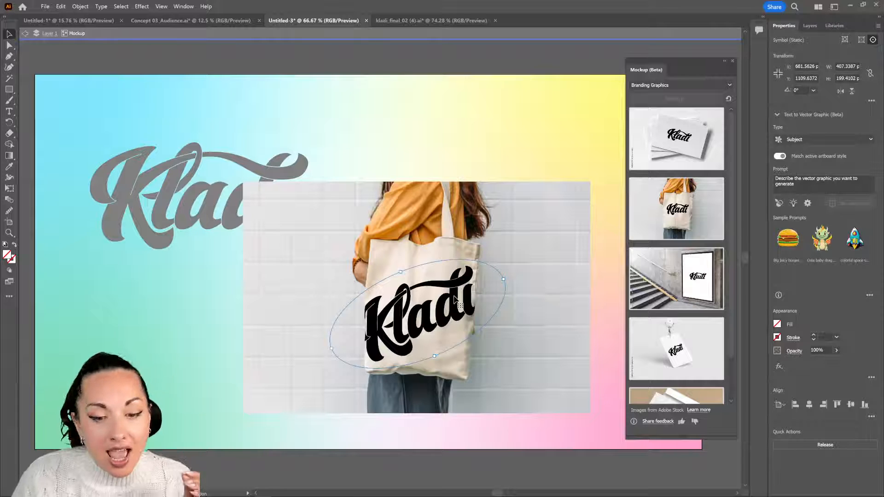
drag(454, 299, 460, 318)
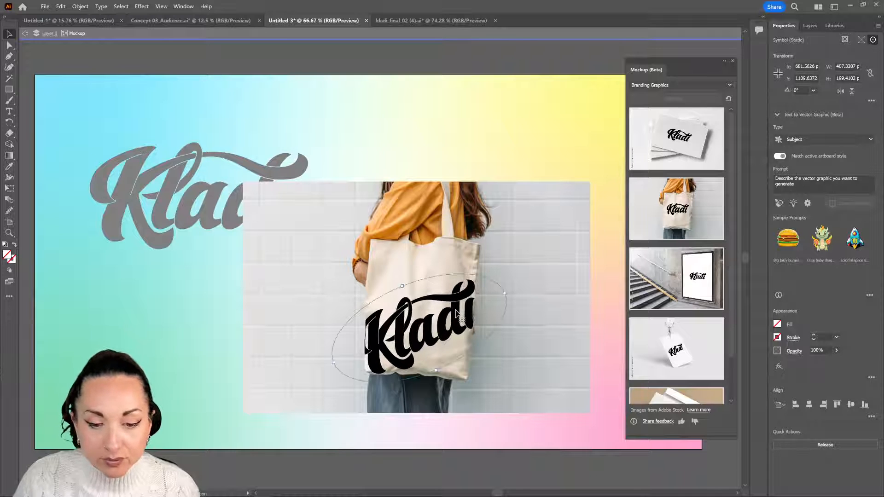
- Inside the logo symbol, add a small Kladi copy rotated 45° above the lettering and return to the artboard
double_click(431, 263)
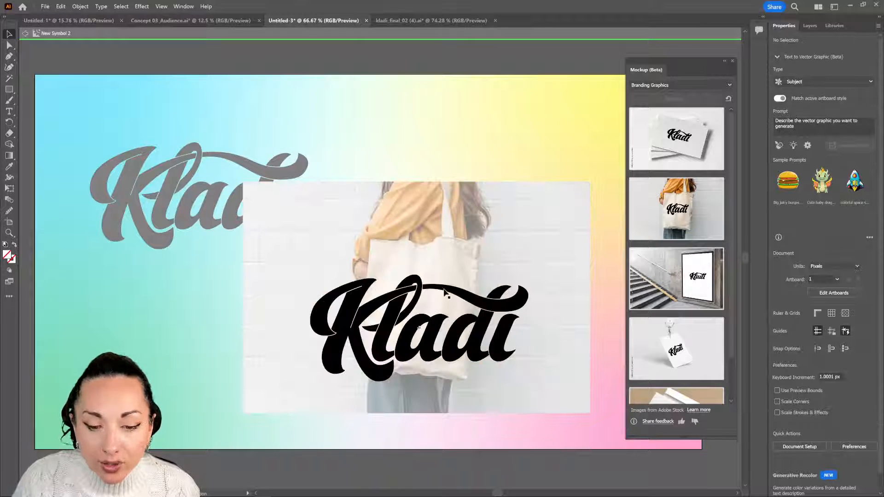
drag(454, 351, 466, 256)
drag(543, 178, 502, 151)
drag(316, 275, 396, 261)
drag(462, 238, 454, 259)
drag(540, 214, 473, 254)
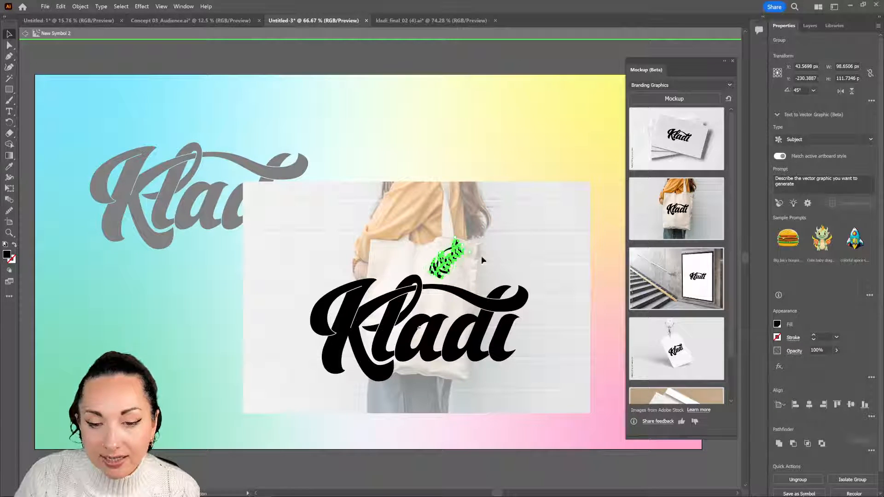
double_click(516, 263)
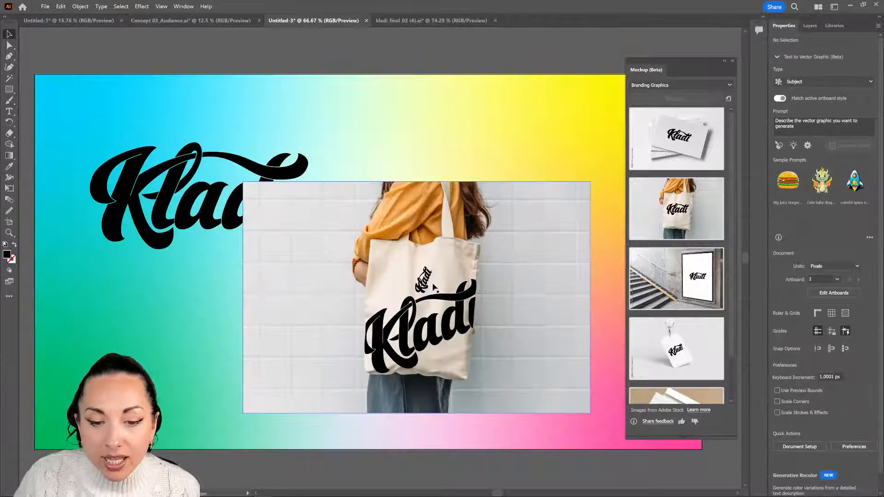
- Reopen the logo symbol for editing and delete the small rotated Kladi copy
double_click(441, 289)
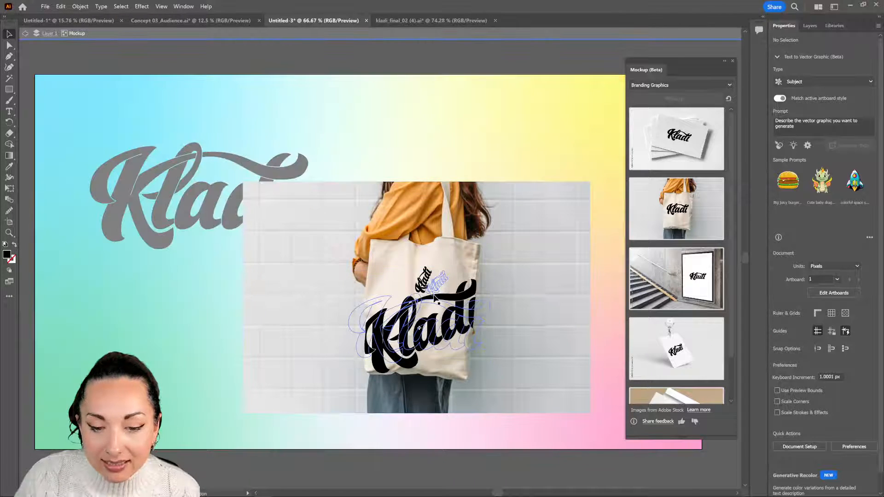
drag(440, 289, 460, 267)
click(456, 260)
key(Delete)
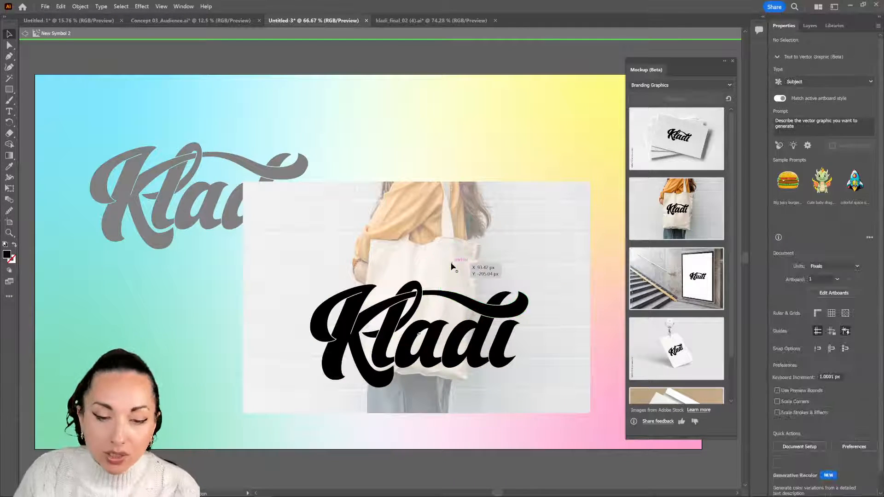
- Draw a black circle about 35 px wide above the lettering, scatter differently sized circles around it and leave symbol editing
key(l)
drag(447, 256, 462, 272)
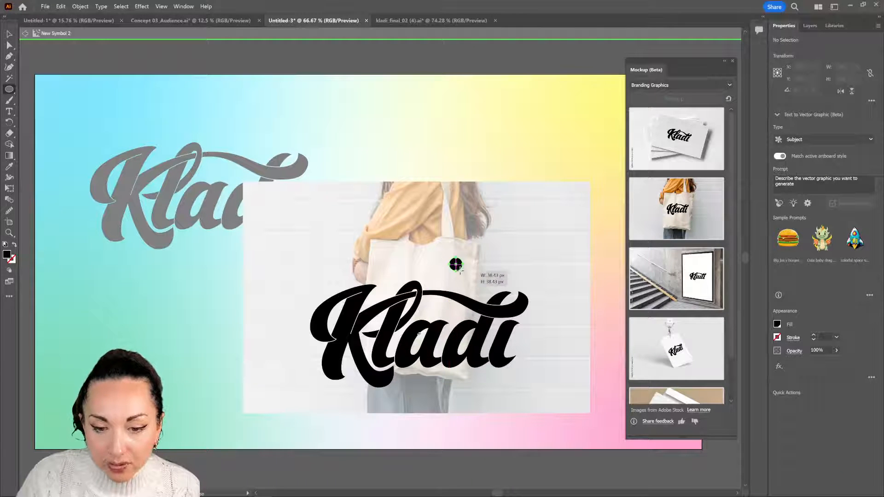
key(c)
key(v)
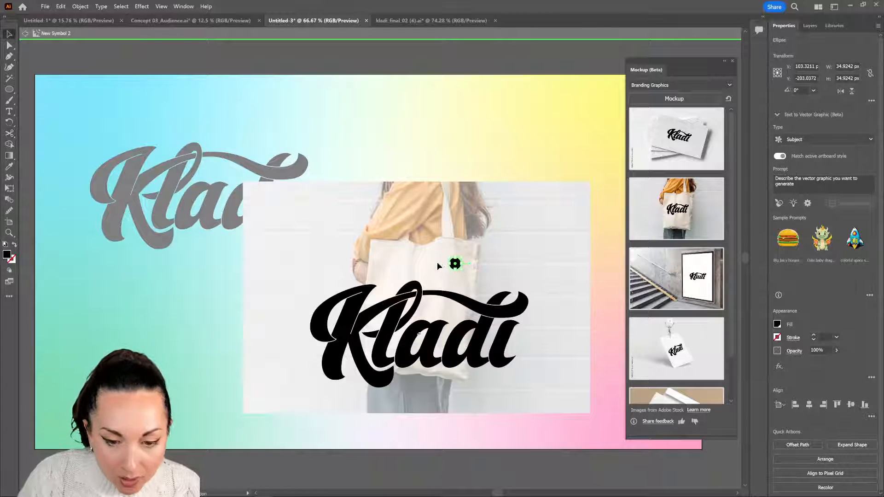
drag(455, 263, 392, 263)
click(434, 274)
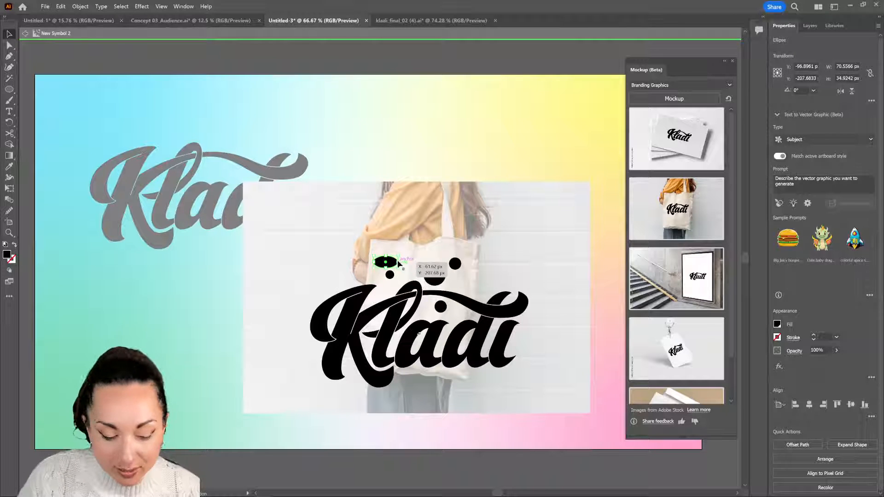
double_click(546, 248)
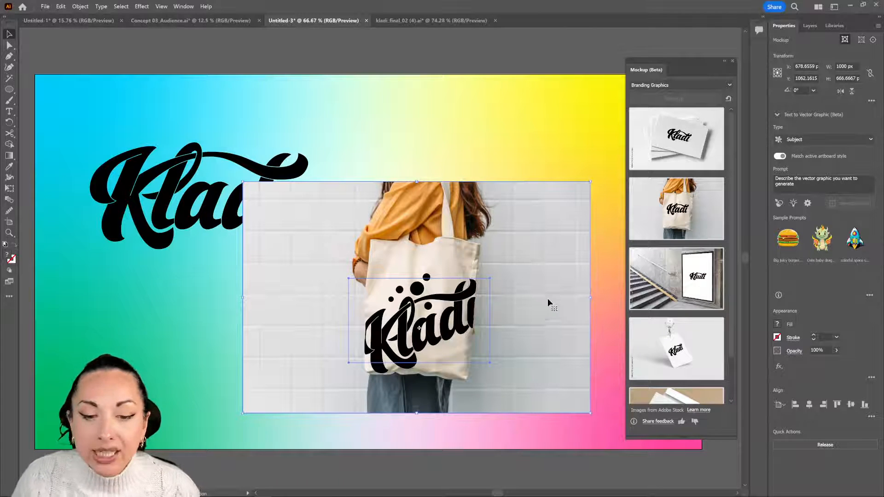
- Inside the bag's logo symbol, fill the lettering and all circles with light blue #8ED4F4 and leave symbol editing
double_click(445, 331)
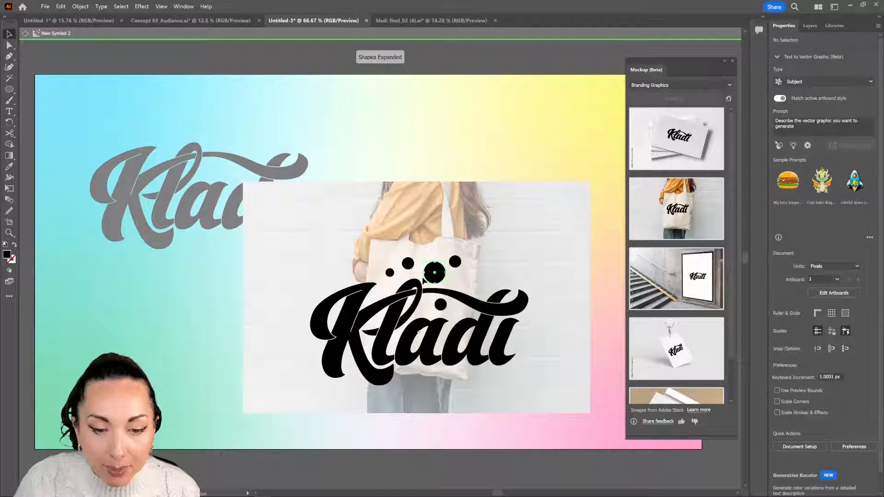
click(434, 272)
drag(334, 250, 543, 339)
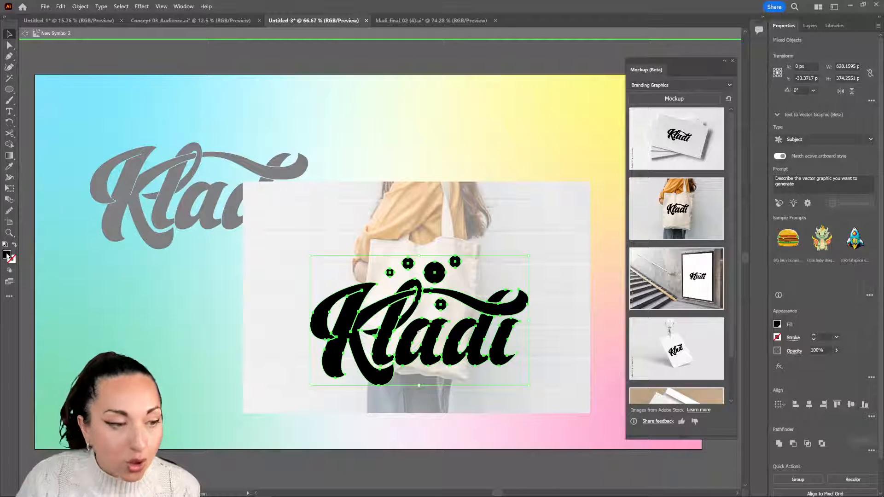
double_click(6, 255)
click(359, 169)
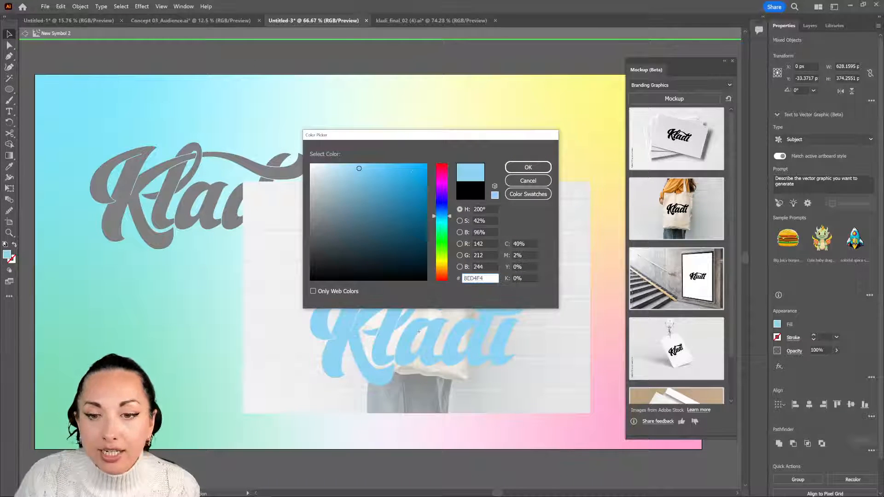
click(528, 167)
click(530, 182)
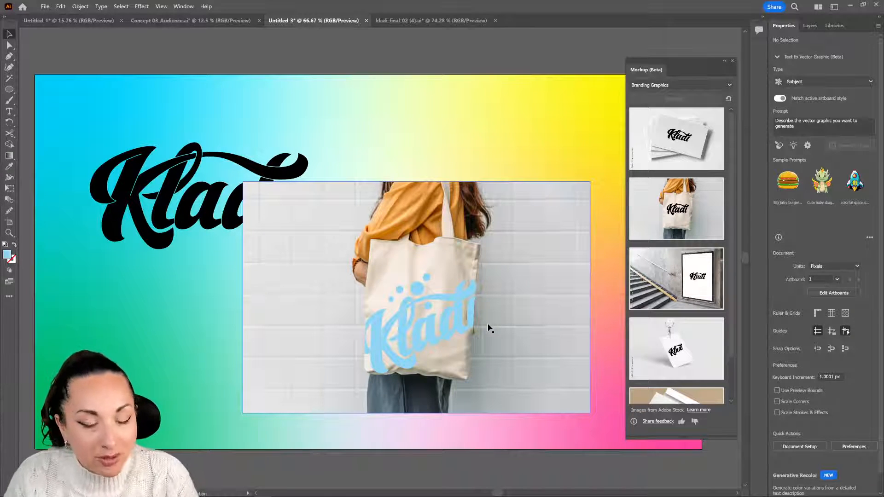
- Set the blending mode of the logo inside the tote mockup to Multiply and inspect it on the fabric
double_click(472, 329)
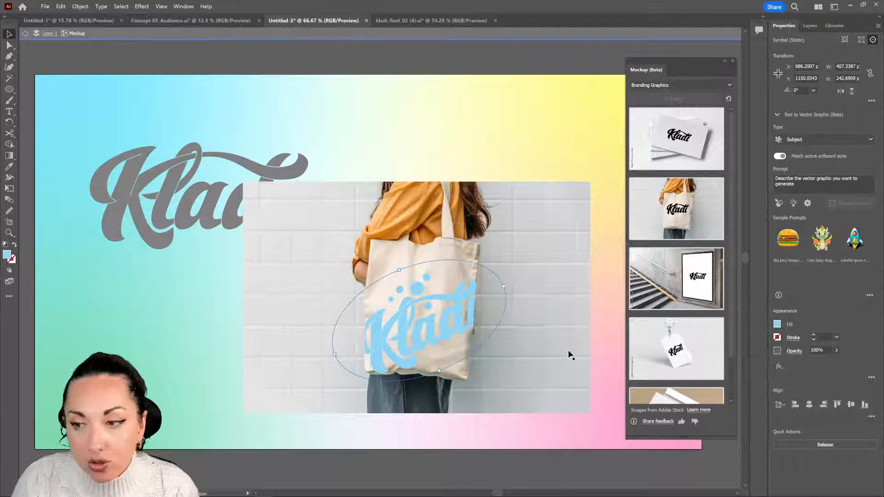
click(795, 351)
click(713, 368)
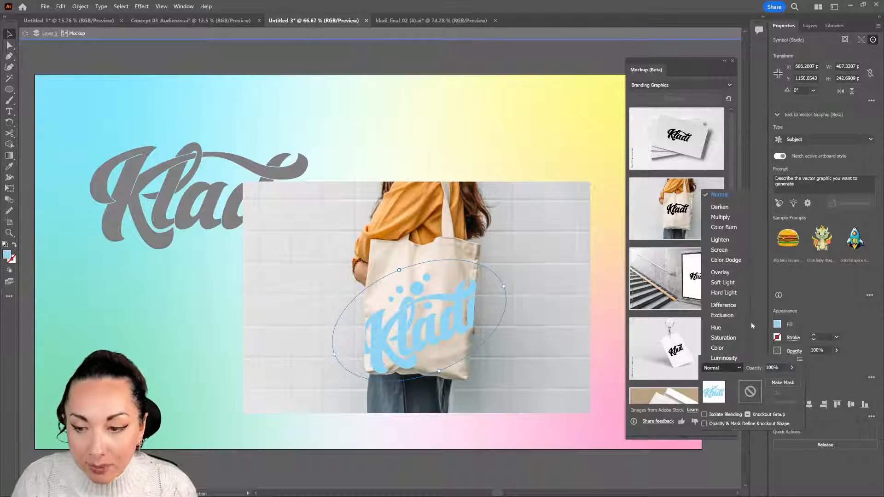
click(720, 217)
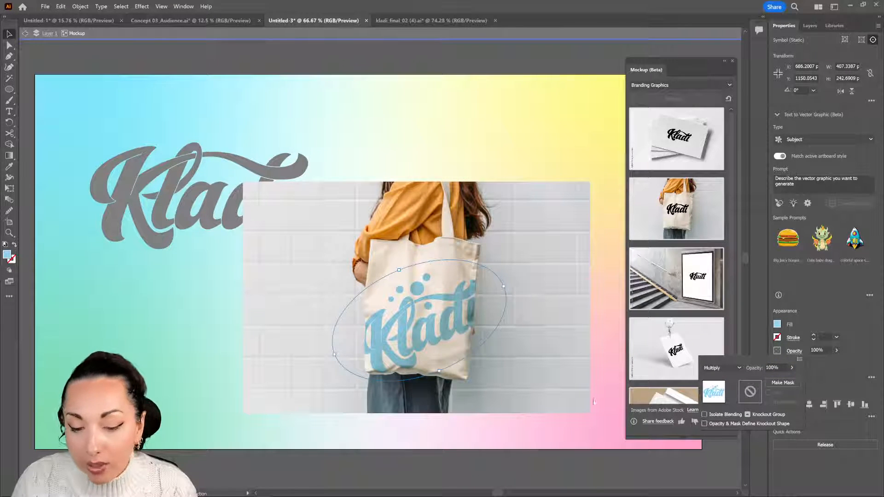
click(579, 421)
scroll(436, 416, up, 3)
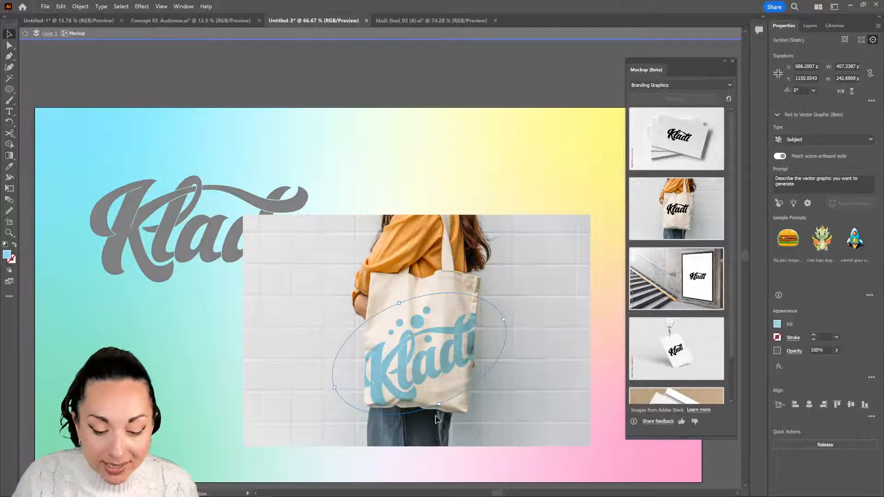
scroll(435, 417, up, 3)
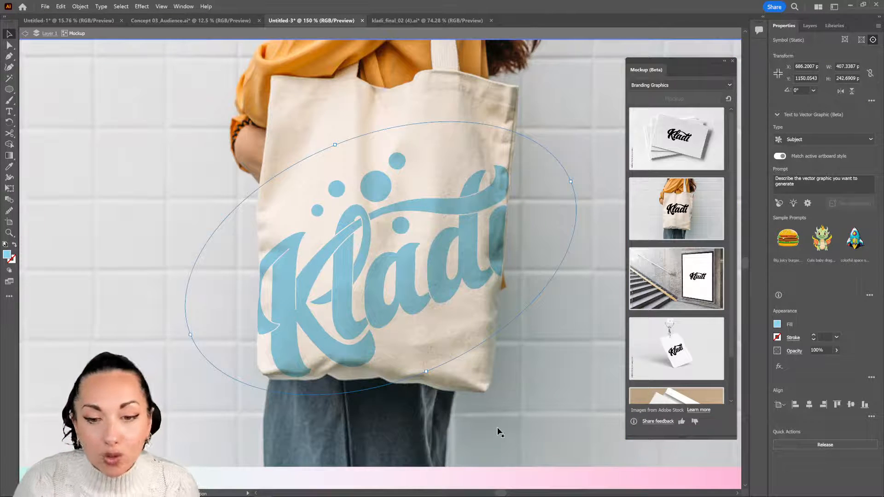
click(500, 377)
- Reopen the logo symbol, delete the five circles around the Kladi lettering and return to the artboard
mouse_move(674, 326)
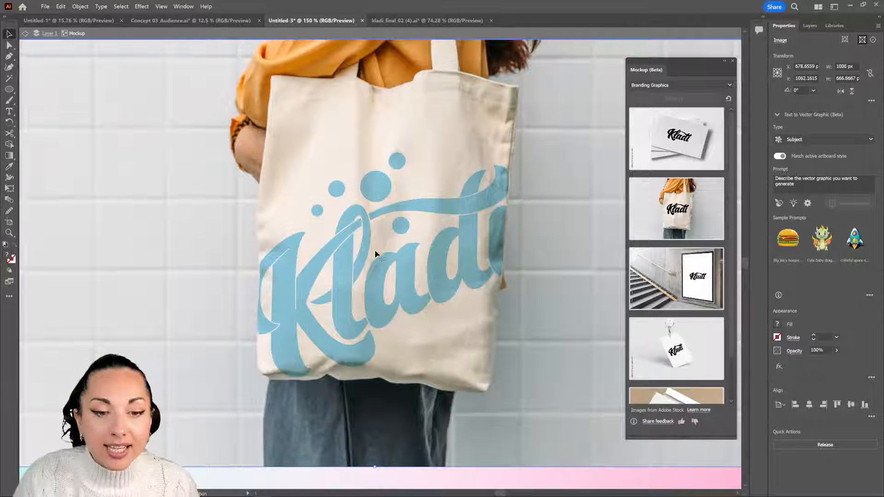
double_click(337, 259)
click(354, 129)
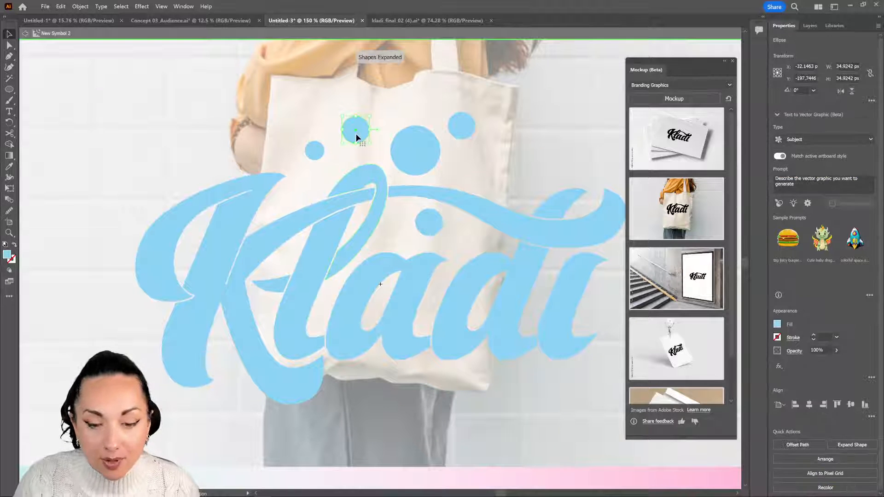
key(Delete)
click(317, 156)
key(Delete)
click(423, 143)
key(Delete)
click(462, 127)
key(Delete)
click(432, 223)
key(Delete)
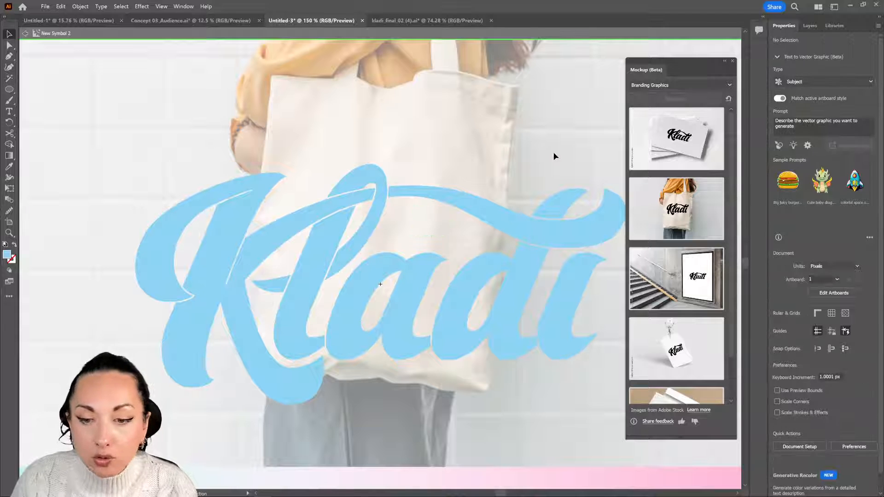
double_click(555, 156)
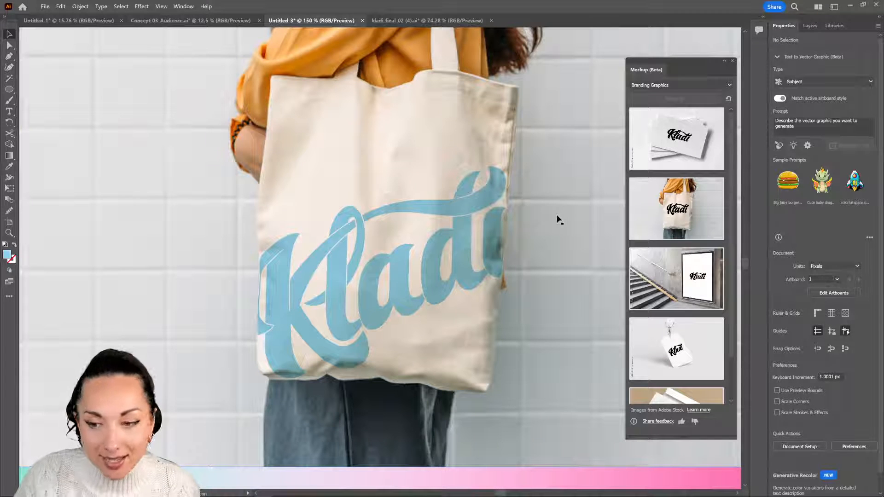
- Move the tote mockup to the lower right of the gradient artboard, clear of the black Kladi logo
key(ctrl+minus)
key(ctrl+minus)
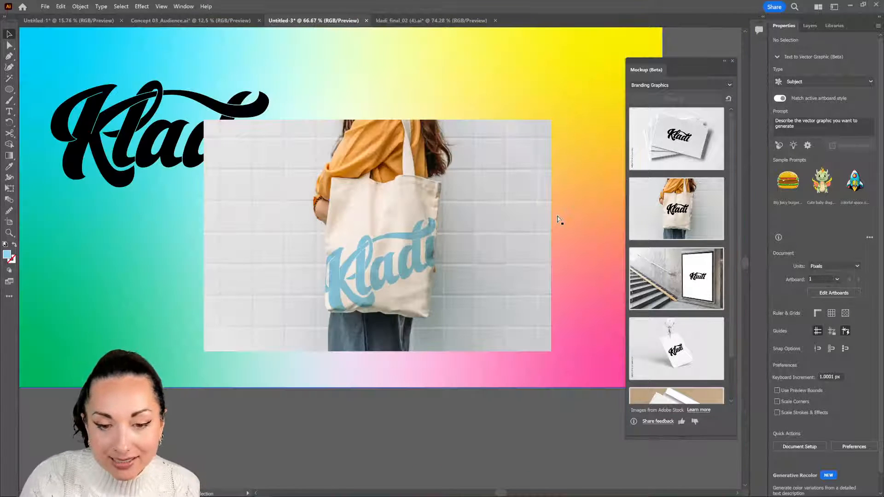
drag(389, 232, 448, 257)
key(ctrl+minus)
key(ctrl+minus)
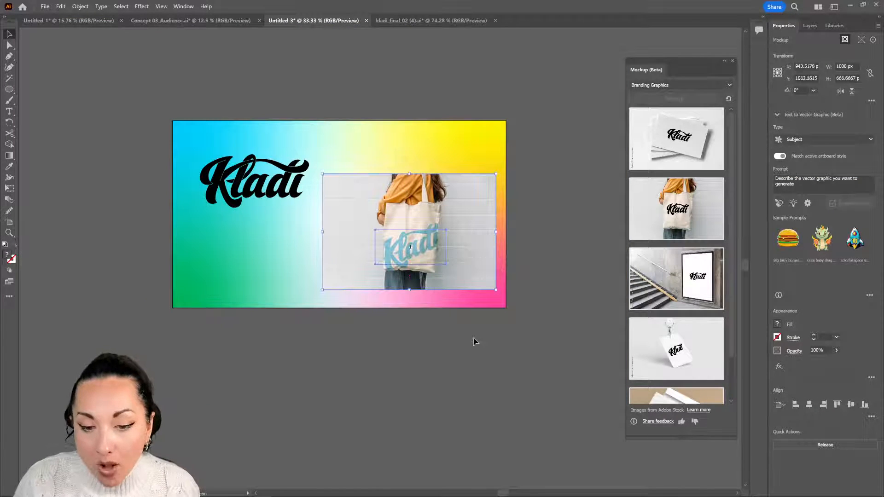
click(474, 341)
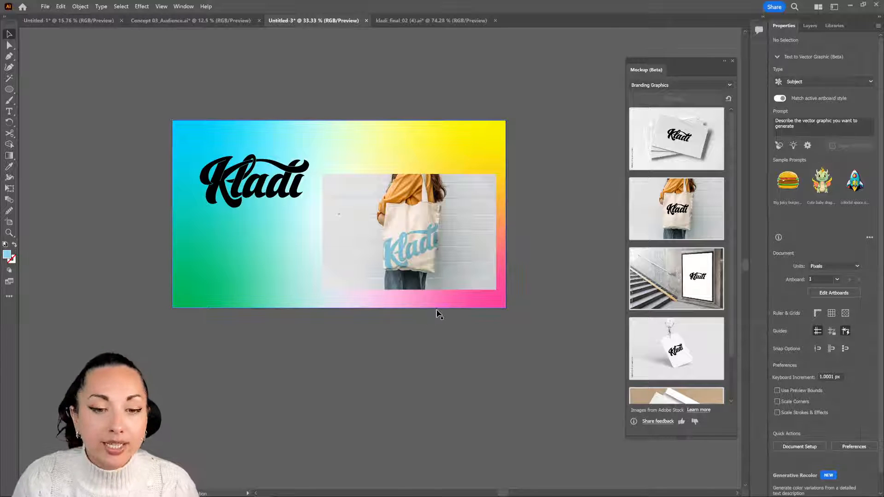
mouse_move(440, 276)
mouse_down()
mouse_move(448, 314)
mouse_move(443, 283)
mouse_up()
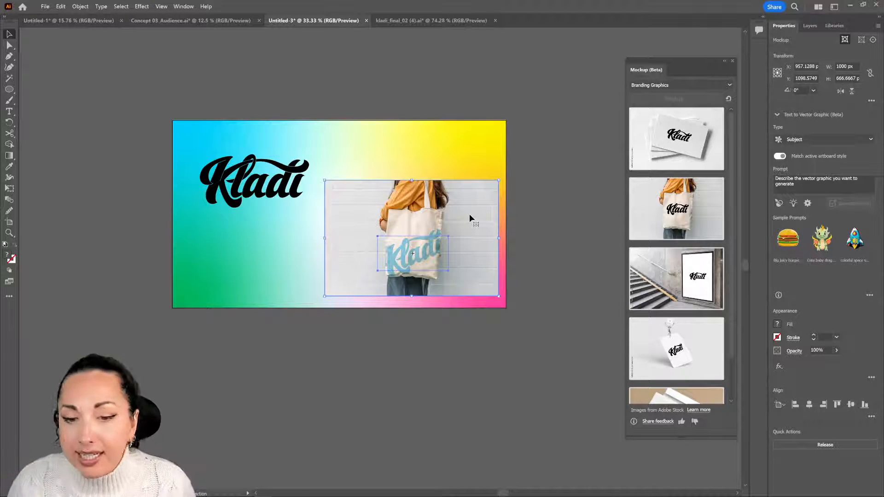
click(522, 202)
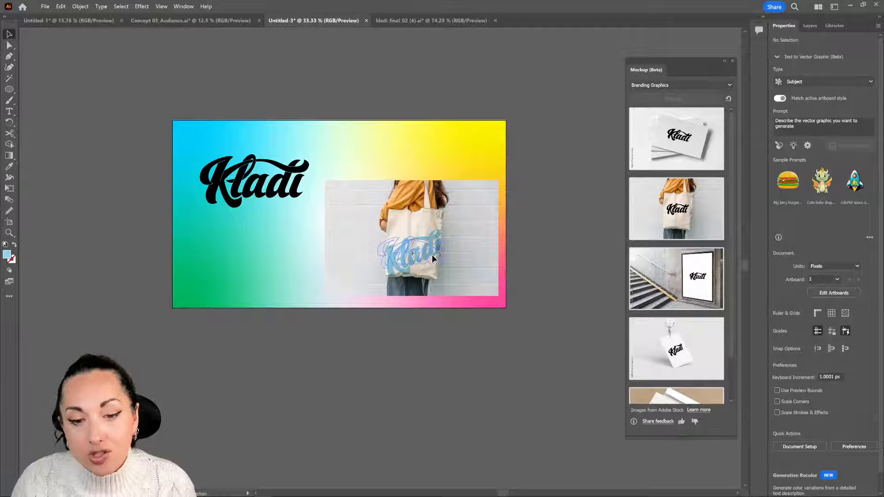
- Place a copy of the tote mockup below the artboard and expand the original mockup's object and fill
click(431, 259)
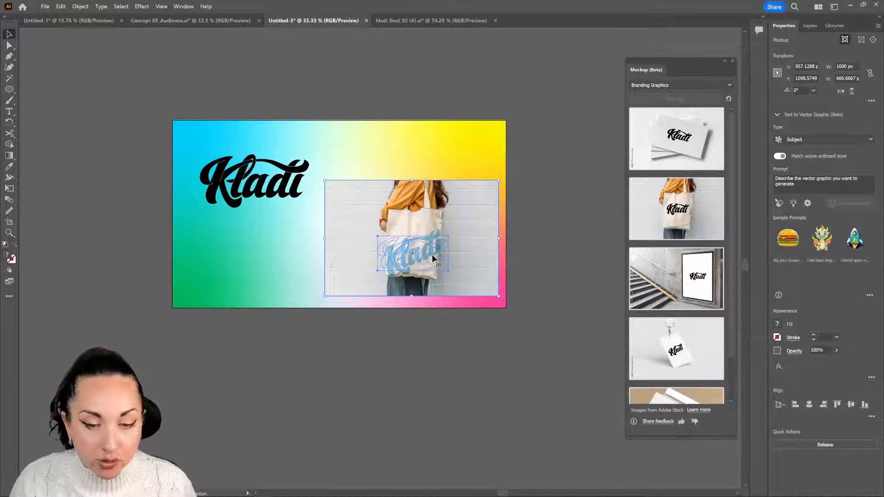
drag(433, 258, 434, 418)
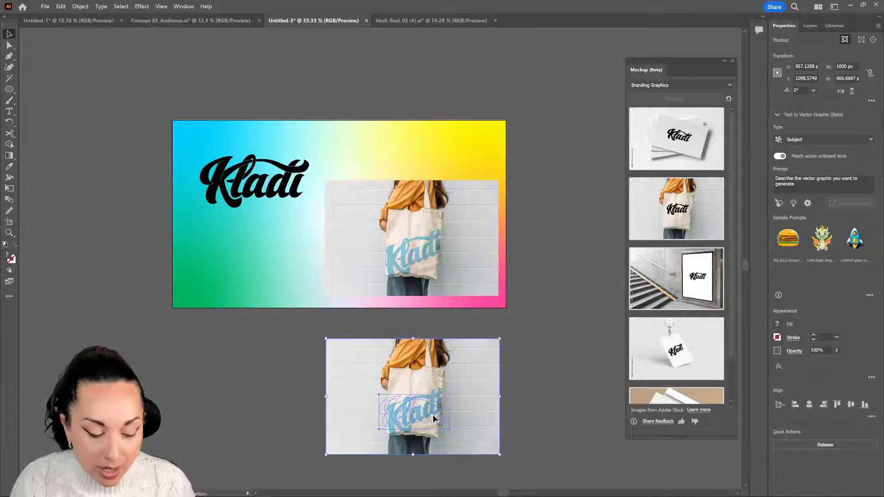
click(414, 246)
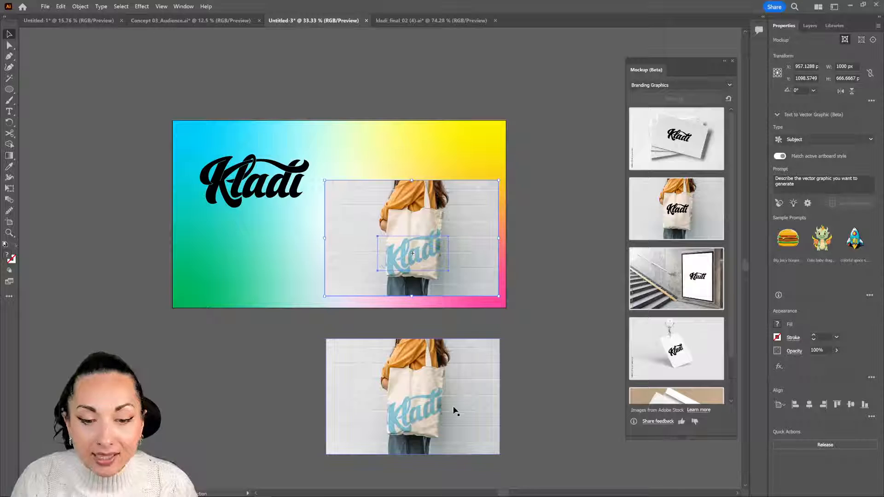
click(80, 6)
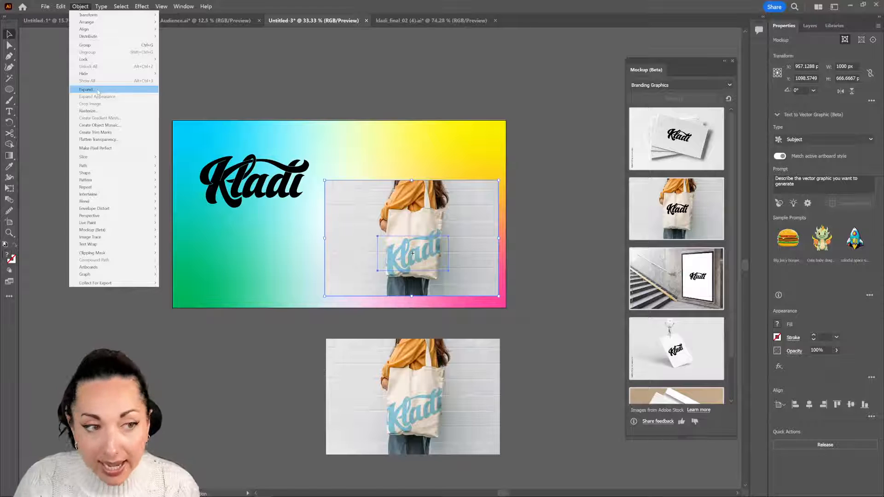
click(97, 91)
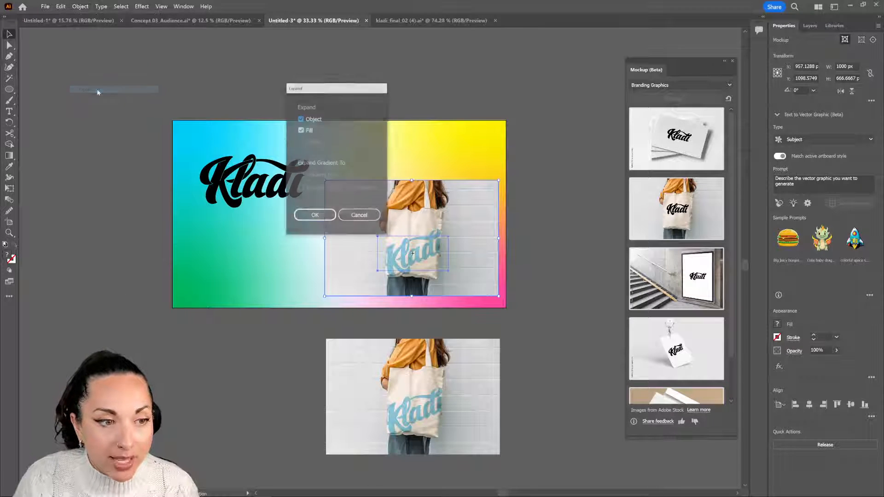
click(312, 215)
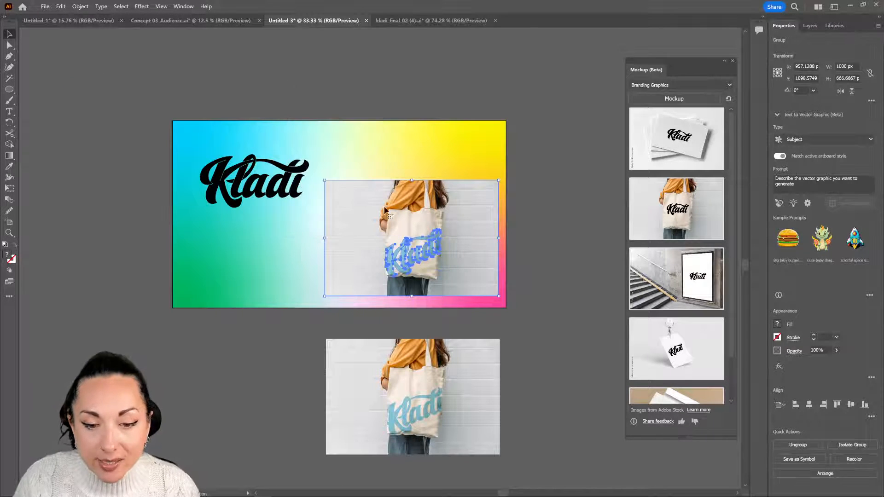
click(564, 291)
click(428, 251)
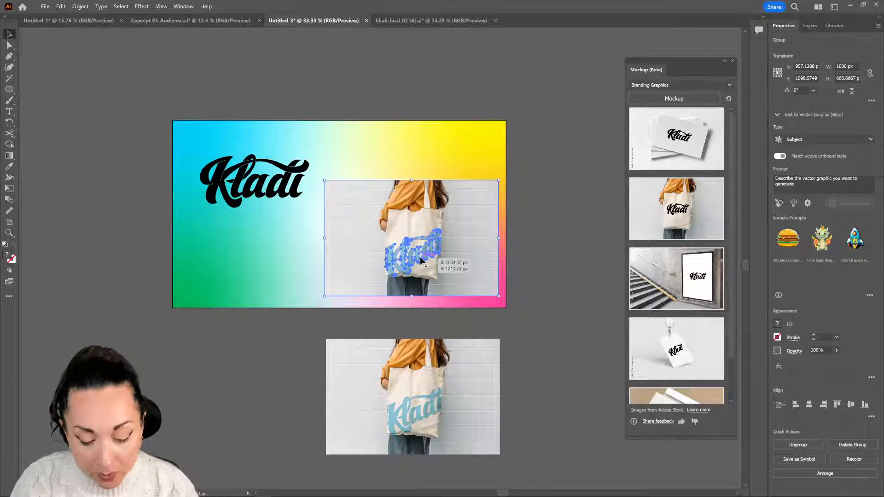
- Draw a circle about 702 px wide over the expanded mockup and use it as a clipping mask for the mockup
key(l)
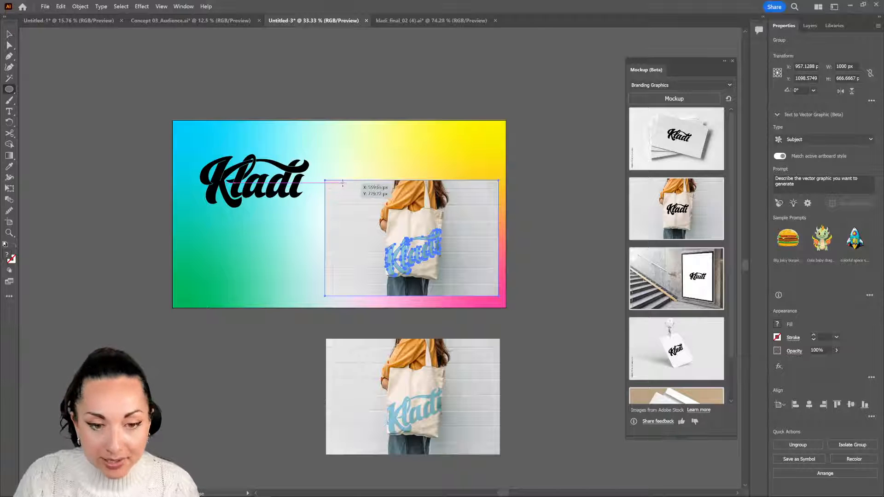
drag(346, 180, 455, 262)
key(v)
click(483, 263)
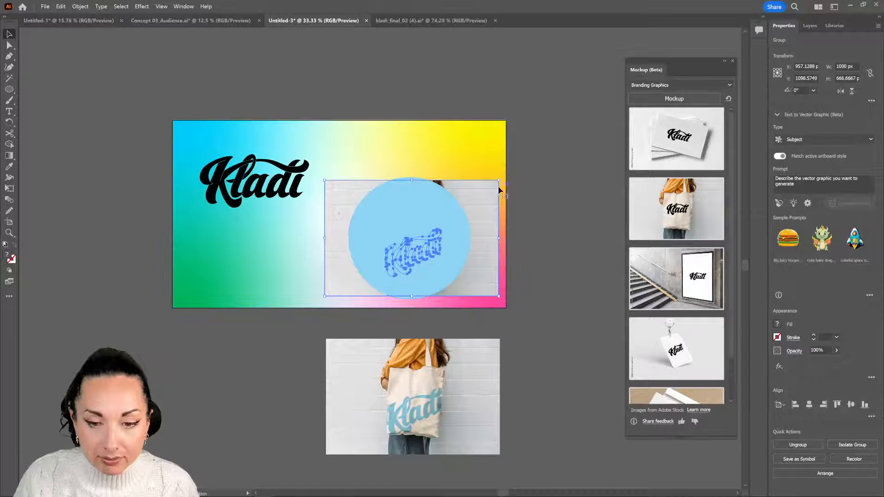
click(453, 206)
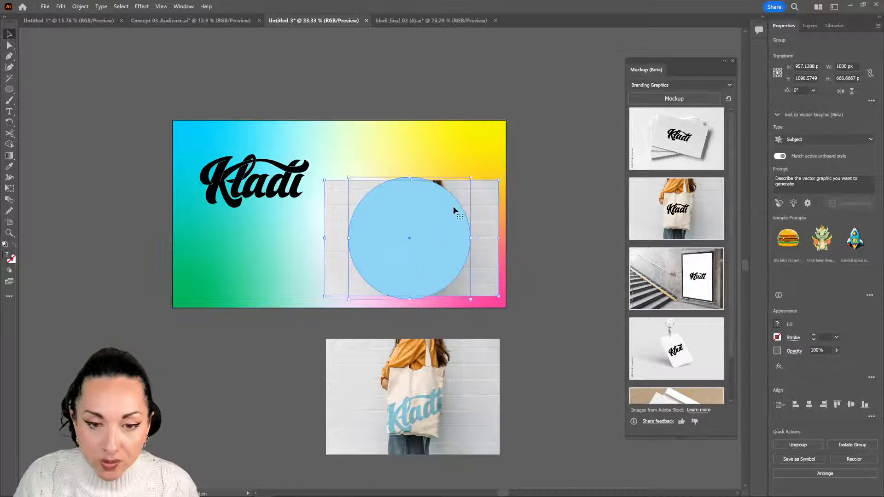
shift+click(482, 207)
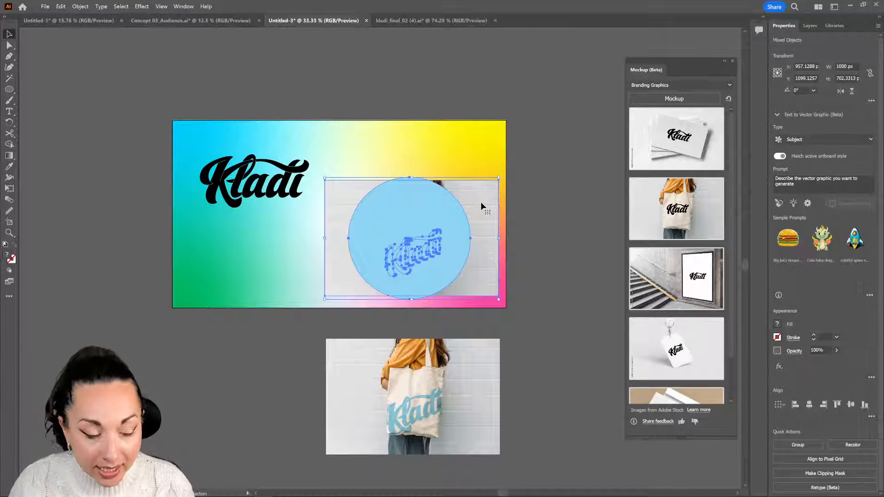
key(ctrl+7)
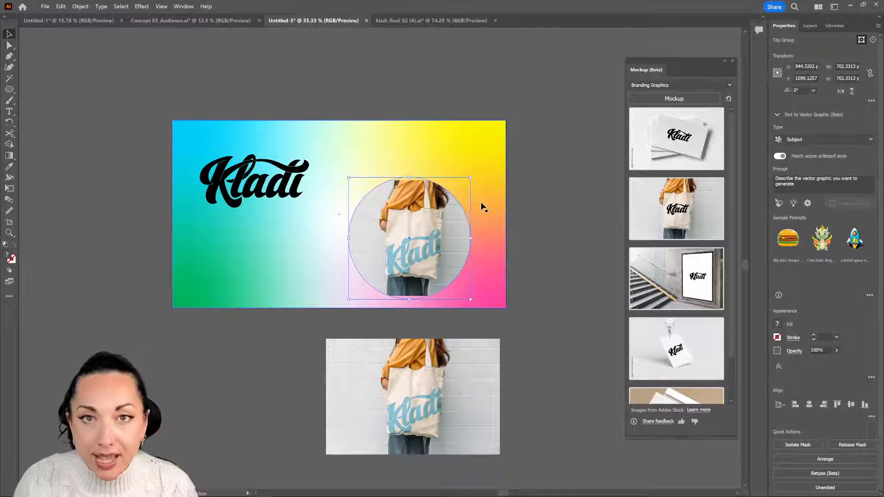
- Try moving the circular clipped mockup up and to the right, and undo the move, the clipping mask and the circle
double_click(455, 211)
drag(499, 181, 507, 175)
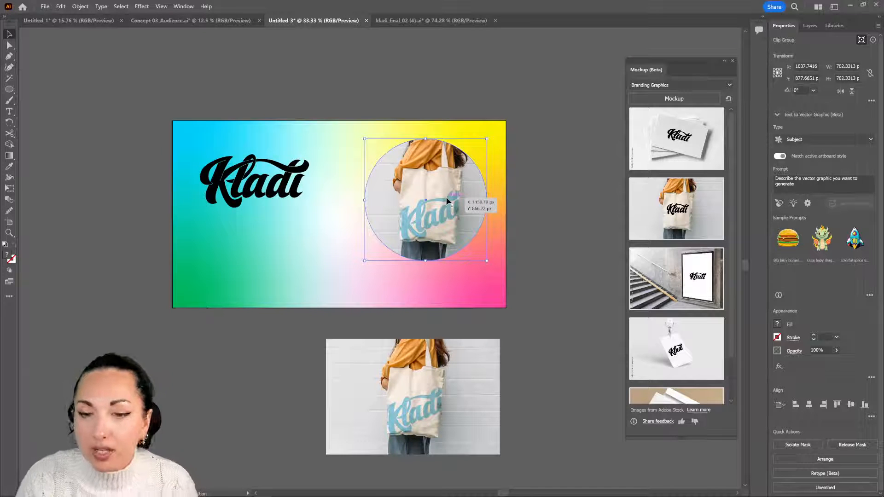
key(ctrl+z)
key(ctrl+z)
key(ctrl+z)
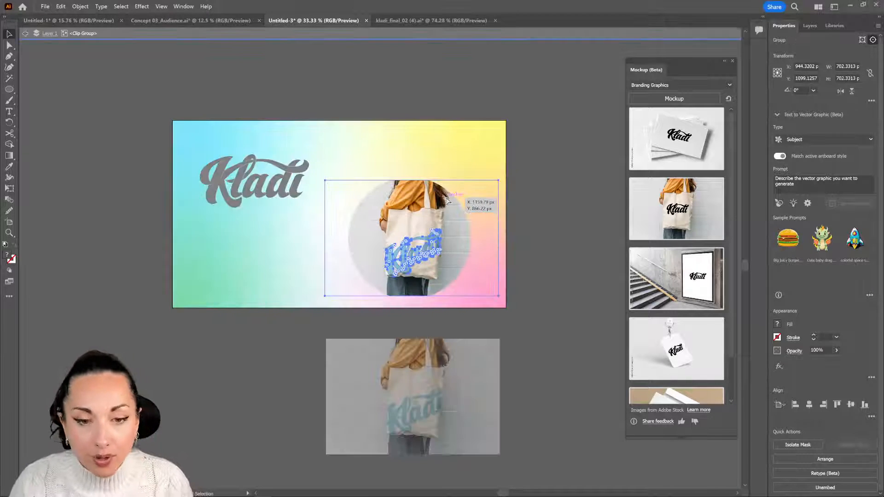
key(ctrl+z)
key(ctrl+z)
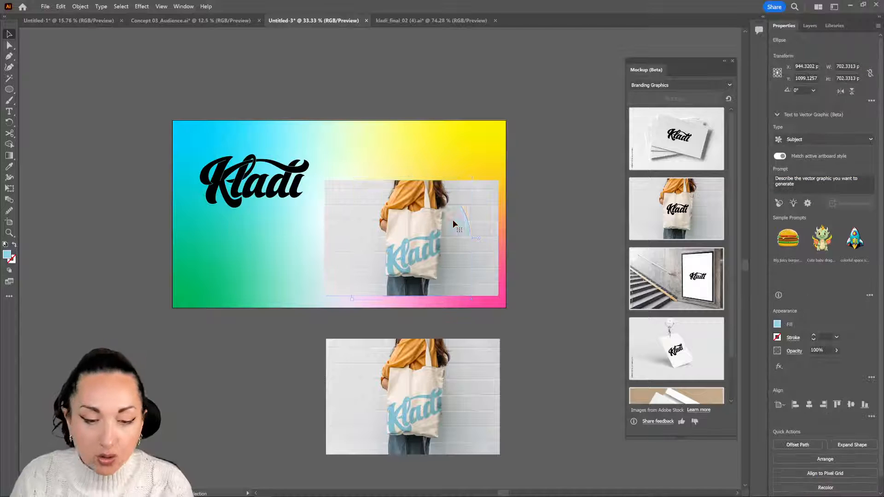
- Draw a rectangle about 496 by 629 px over the tote bag in the expanded mockup
key(m)
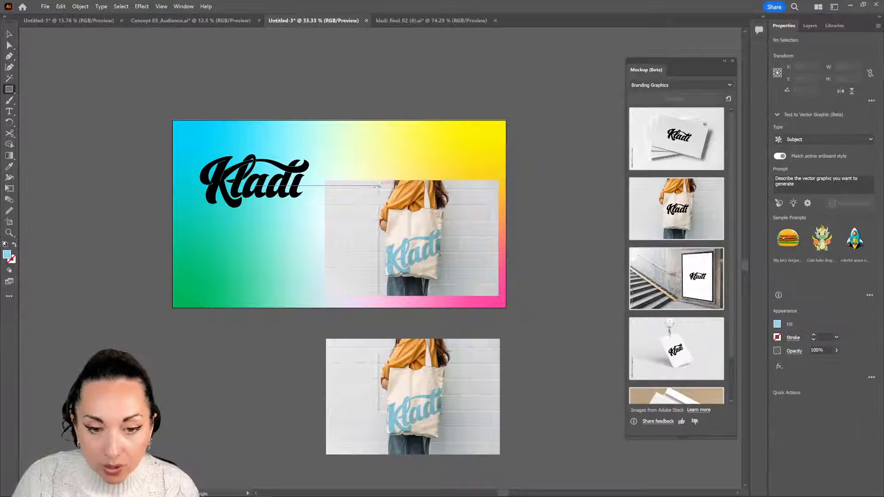
drag(366, 182, 453, 291)
drag(371, 189, 424, 200)
key(v)
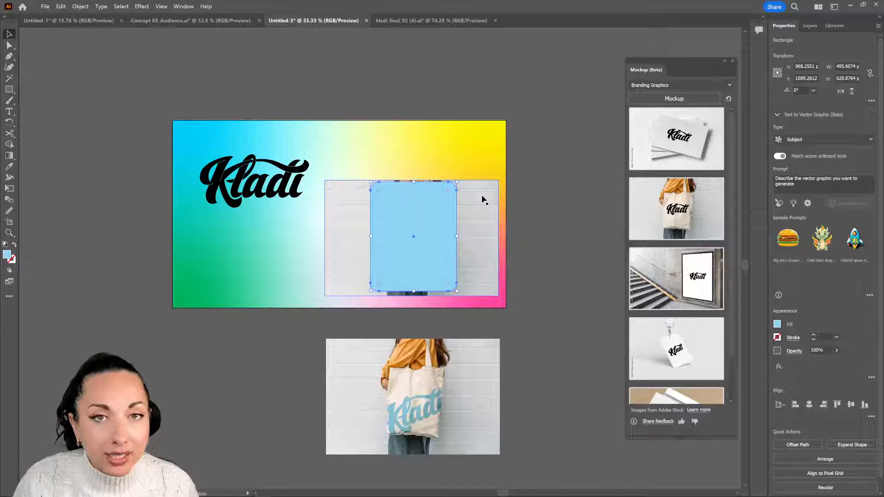
- Make a clipping mask from the rounded rectangle over the expanded tote mockup and move the cropped mockup up and to the right
click(80, 7)
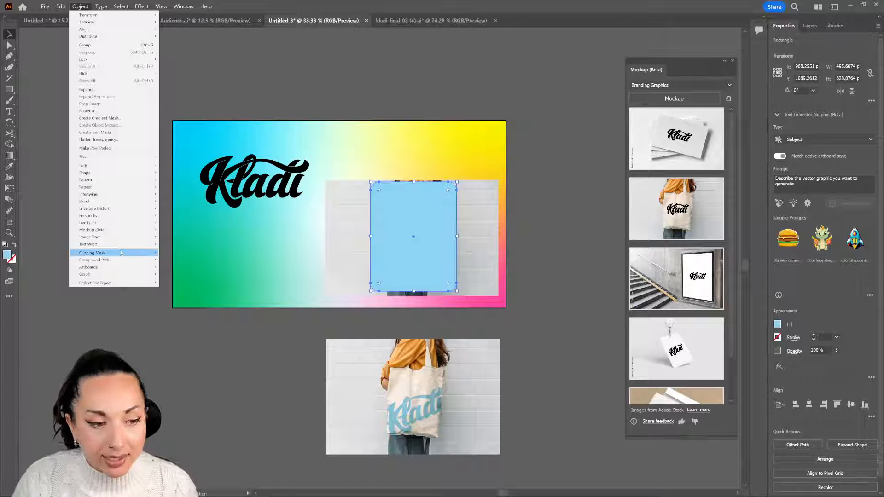
mouse_move(121, 252)
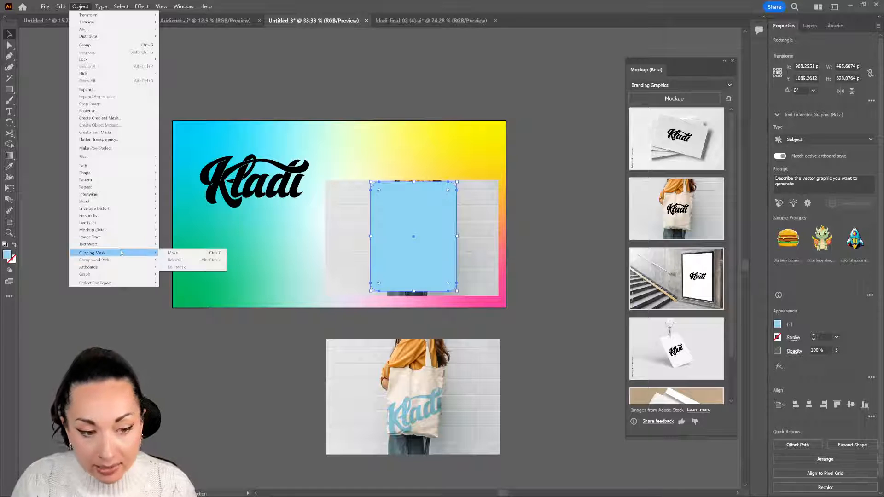
click(235, 366)
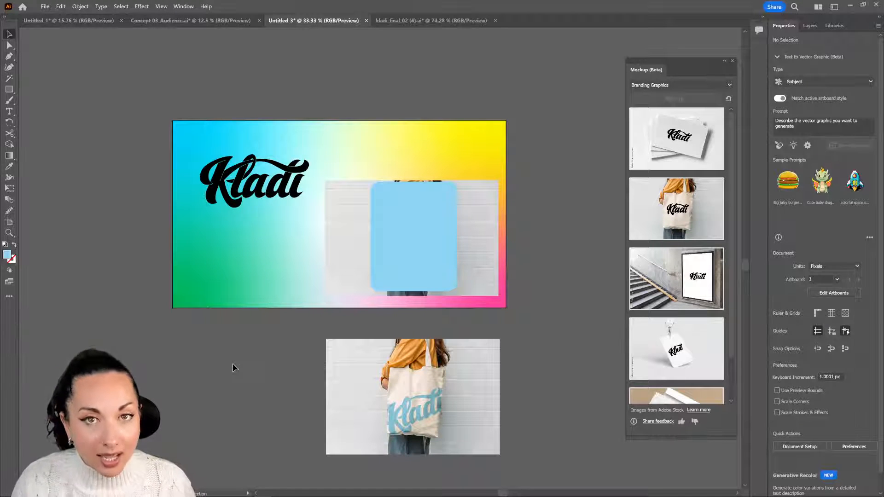
click(412, 255)
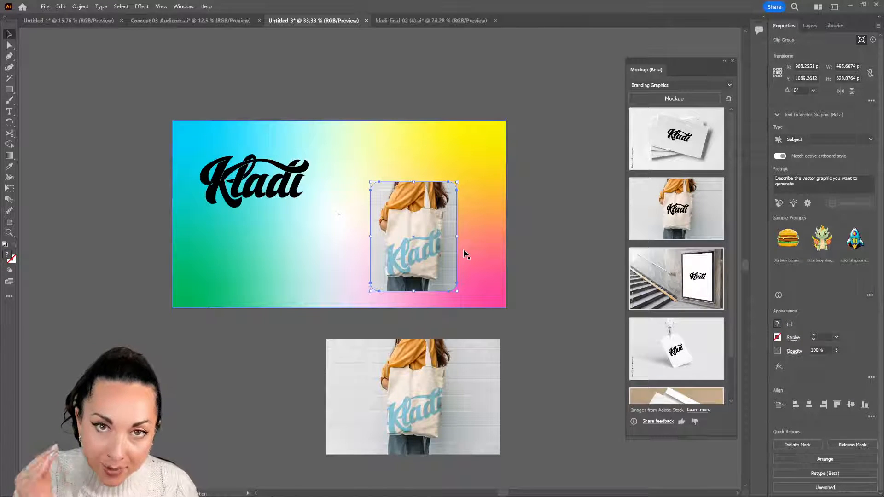
click(495, 276)
drag(443, 249, 474, 226)
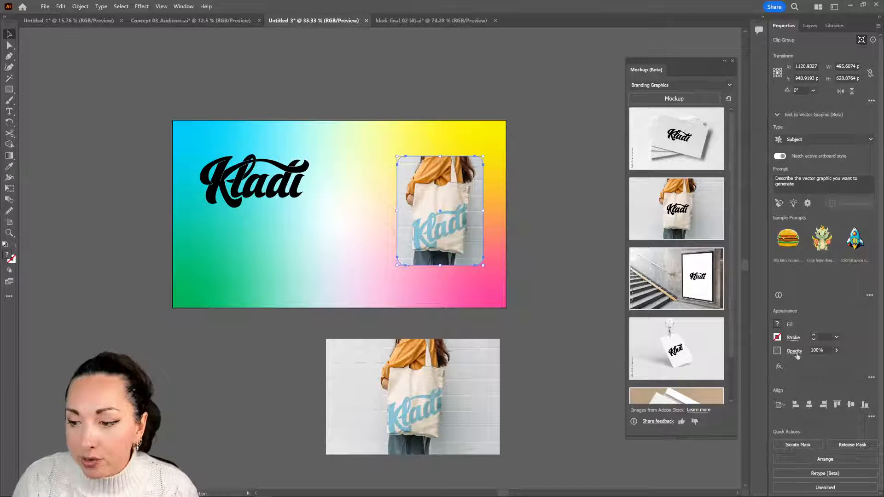
- Add a stroke to the whole cropped tote mockup, raise it to 5 pt, and undo the last weight increases
click(812, 335)
click(812, 335)
click(813, 335)
click(812, 335)
click(813, 335)
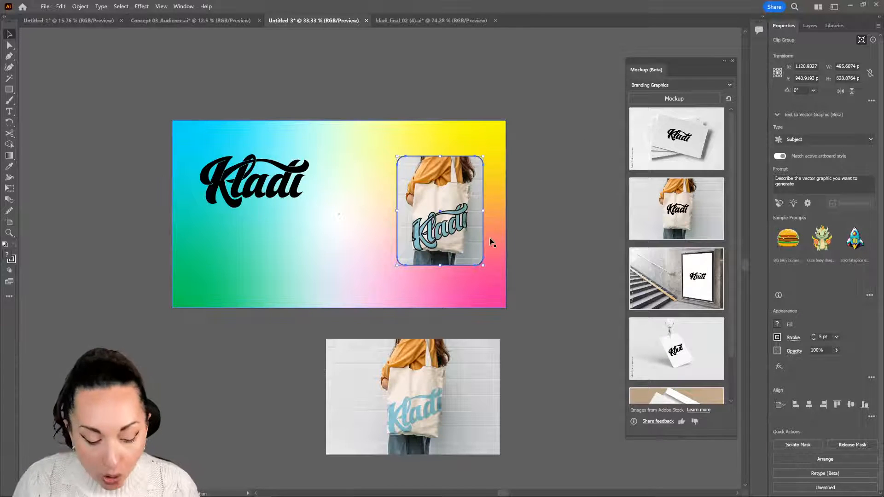
key(ctrl+z)
key(ctrl+z)
key(ctrl+z)
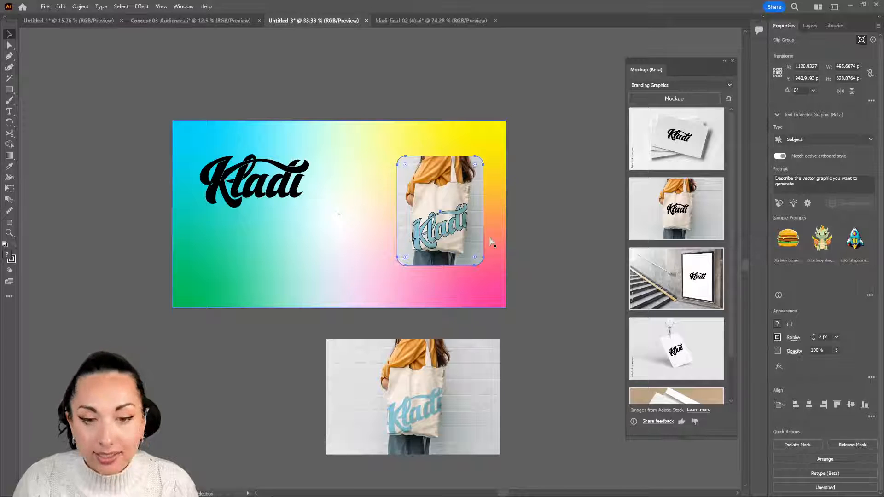
click(543, 247)
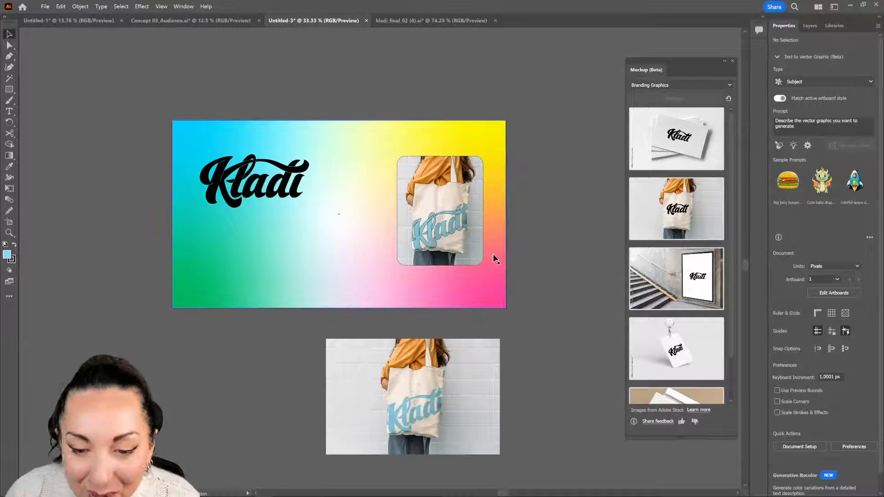
- Isolate the cropped tote mockup and thicken only the stroke of its clipping rectangle into a bold frame
double_click(480, 261)
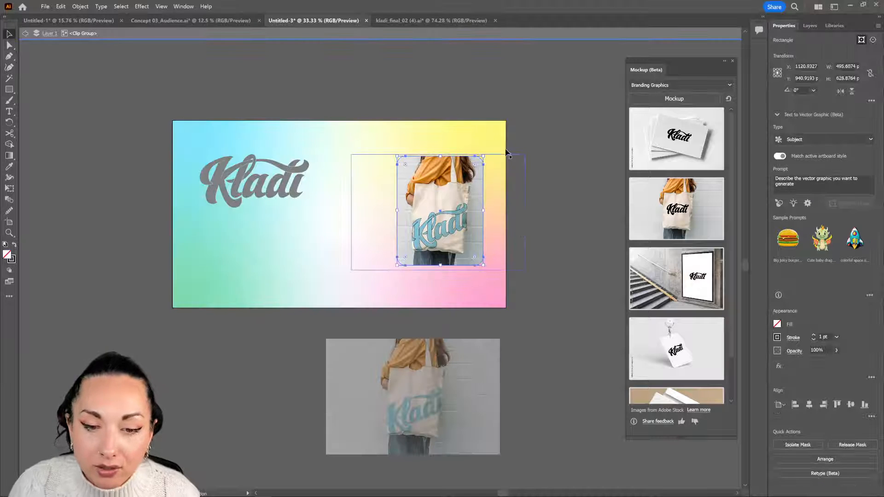
click(814, 335)
click(813, 336)
click(814, 335)
click(814, 335)
click(814, 335)
click(814, 335)
click(814, 335)
click(813, 335)
double_click(531, 325)
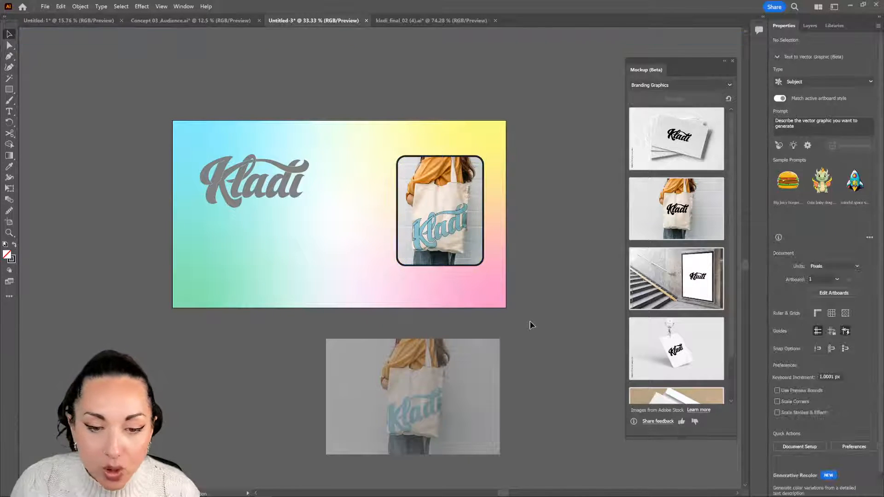
- Move the framed tote mockup down near the artboard's bottom-right corner and inspect its inner group in isolation
drag(458, 231, 463, 259)
click(527, 265)
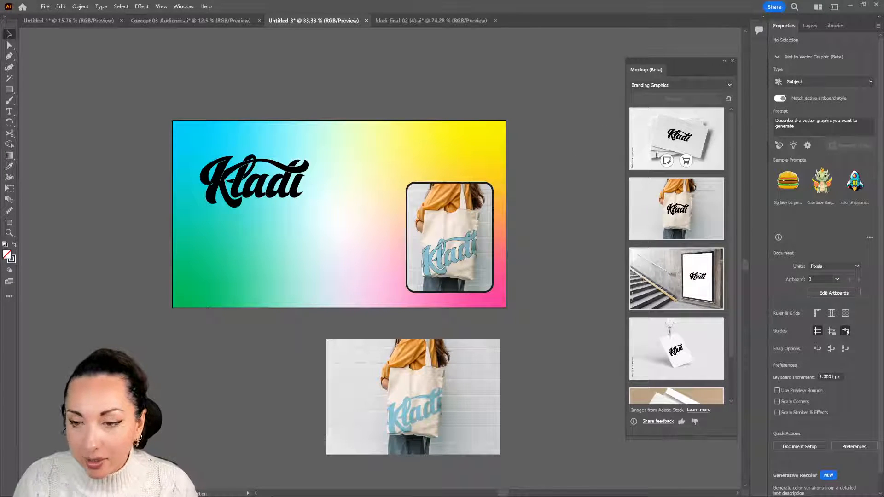
double_click(459, 261)
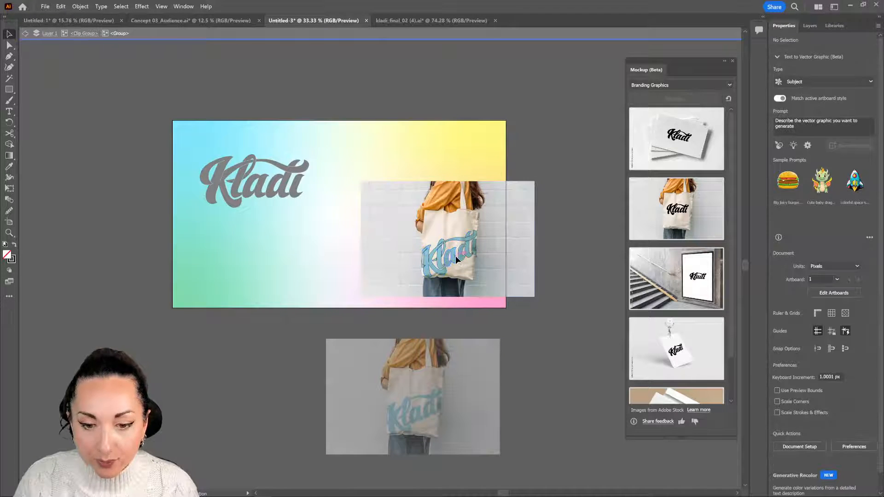
double_click(546, 305)
- Place the business card mockup on the canvas and enlarge the Kladi logo on the top card
mouse_move(673, 138)
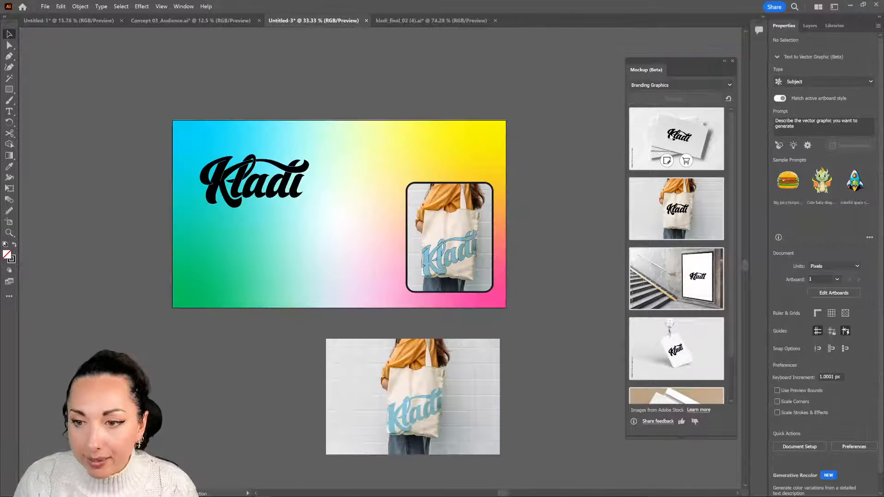
click(668, 161)
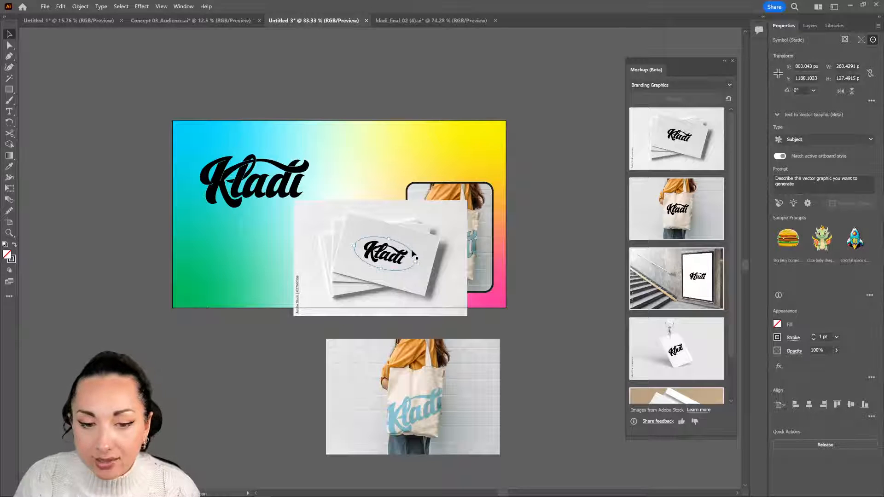
drag(394, 251, 416, 256)
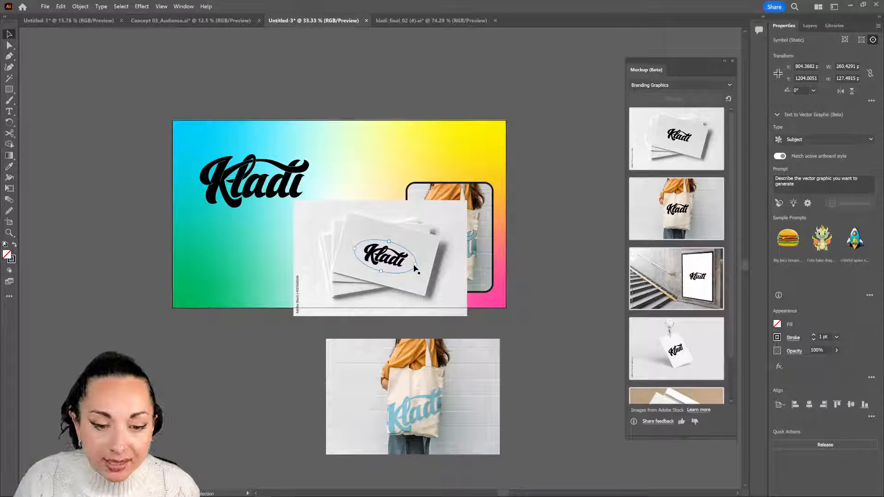
mouse_move(415, 267)
mouse_down()
mouse_move(450, 268)
mouse_move(427, 279)
mouse_up()
click(457, 279)
- Examine the Adobe Stock label and watermark on the business card mockup up close, and delete that mockup
drag(269, 242, 465, 301)
drag(348, 400, 379, 140)
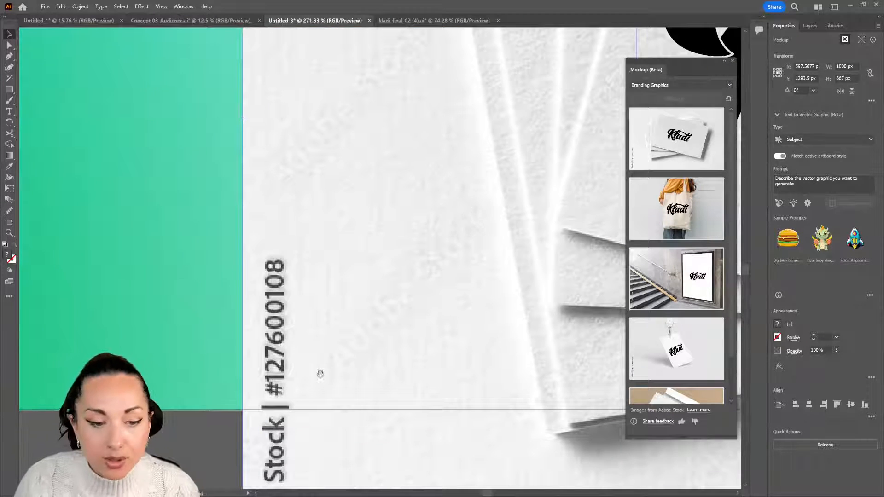
drag(318, 369, 290, 225)
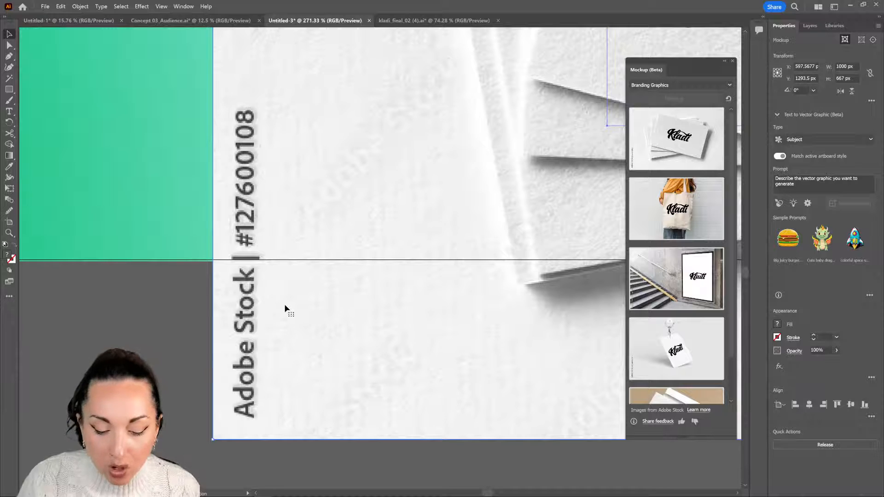
key(ctrl+minus)
key(ctrl+minus)
key(ctrl+minus)
key(ctrl+minus)
key(ctrl+minus)
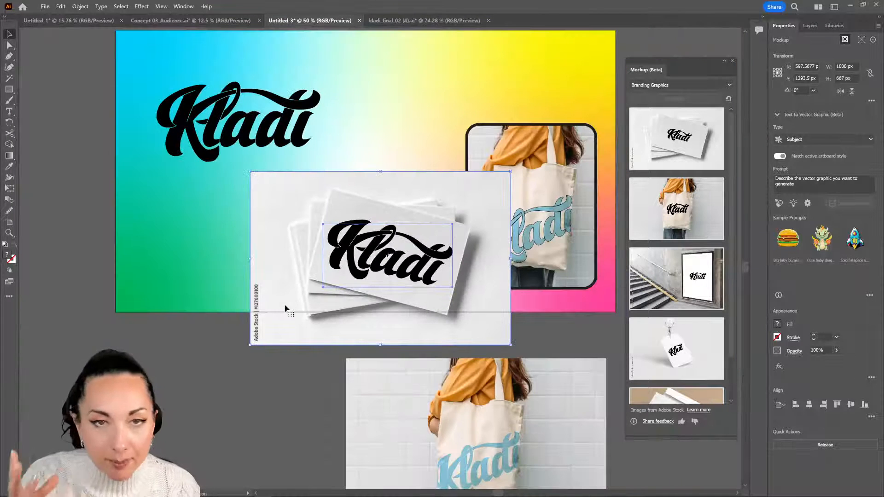
drag(335, 305, 276, 268)
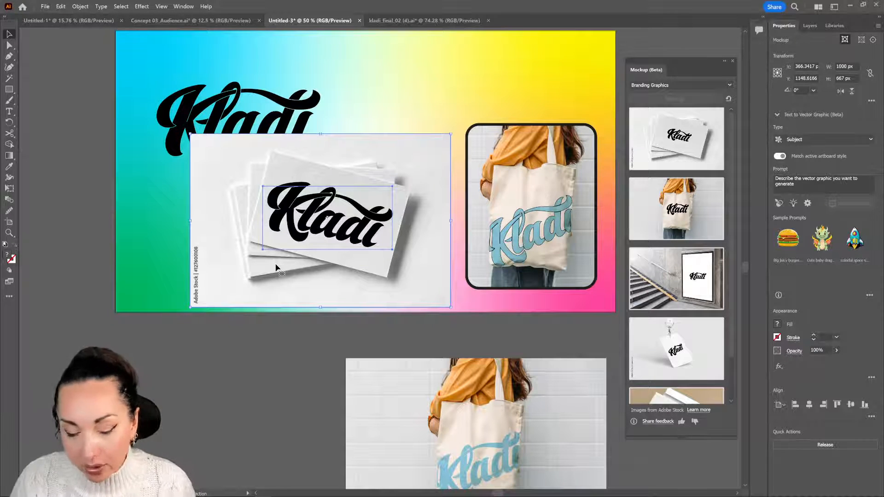
key(Delete)
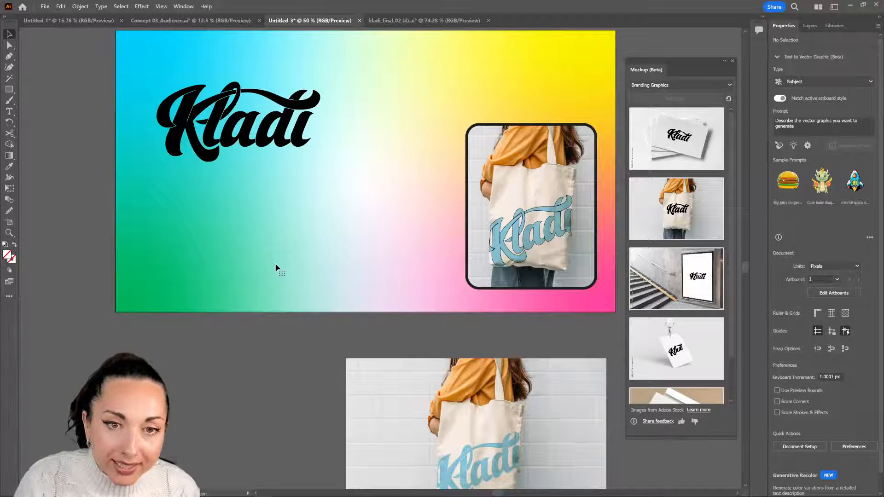
- Switch to the Concept 03_Audience document, select the loose red starburst logo and reset the mockup previews
click(221, 20)
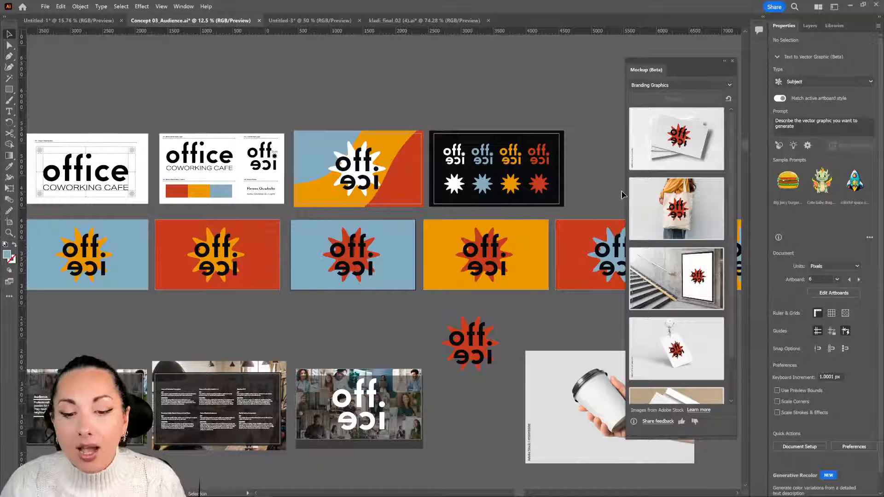
click(491, 357)
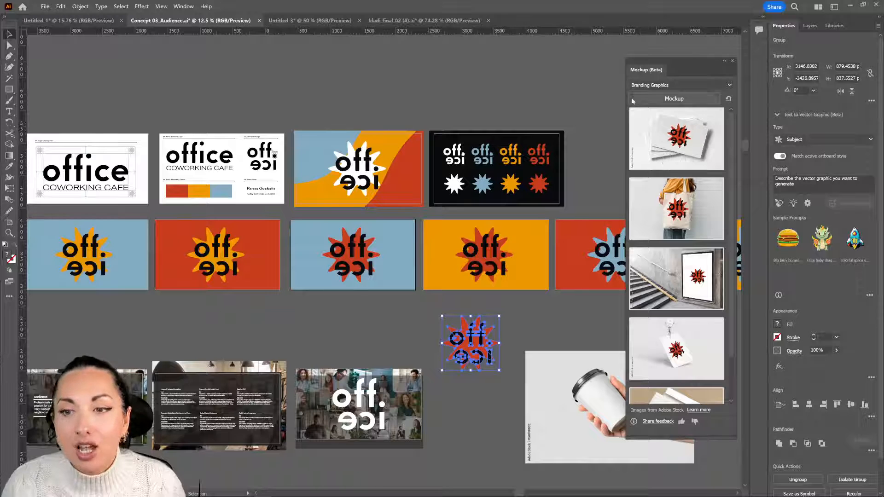
click(728, 100)
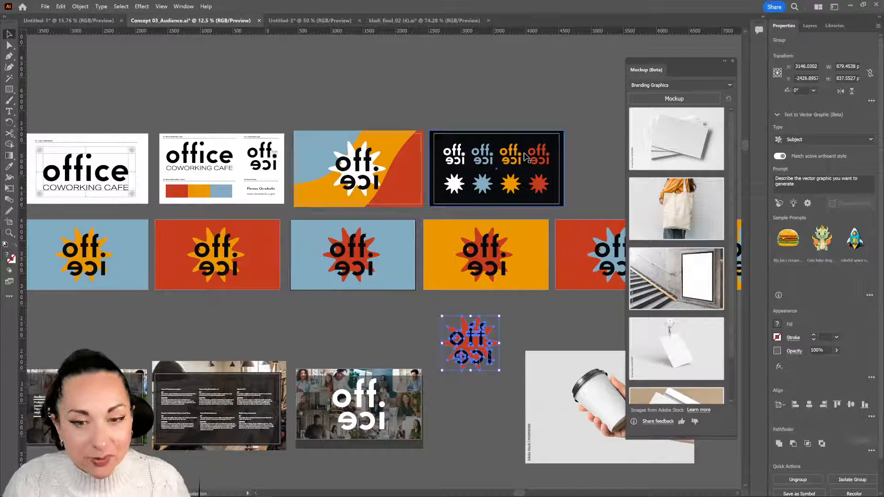
- Place a copy of the orange office logo from the black artboard beside the red starburst logo, enlarged to about 754 by 712 px
click(477, 166)
double_click(477, 166)
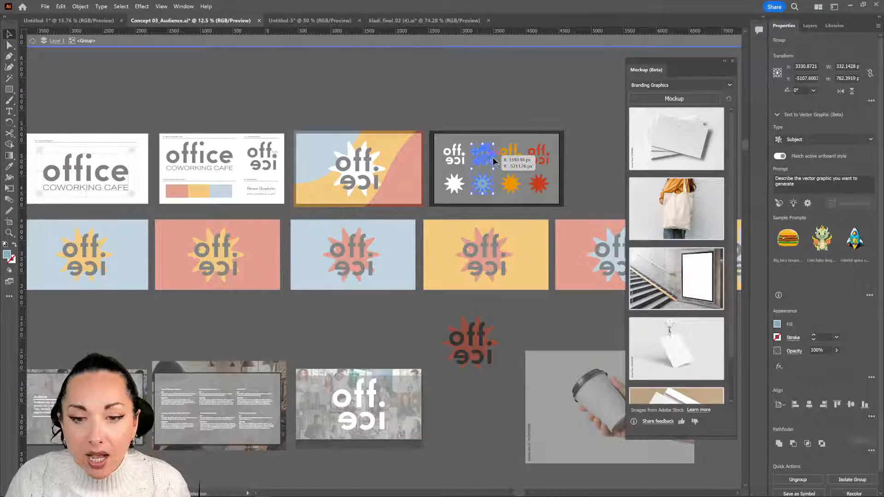
double_click(508, 162)
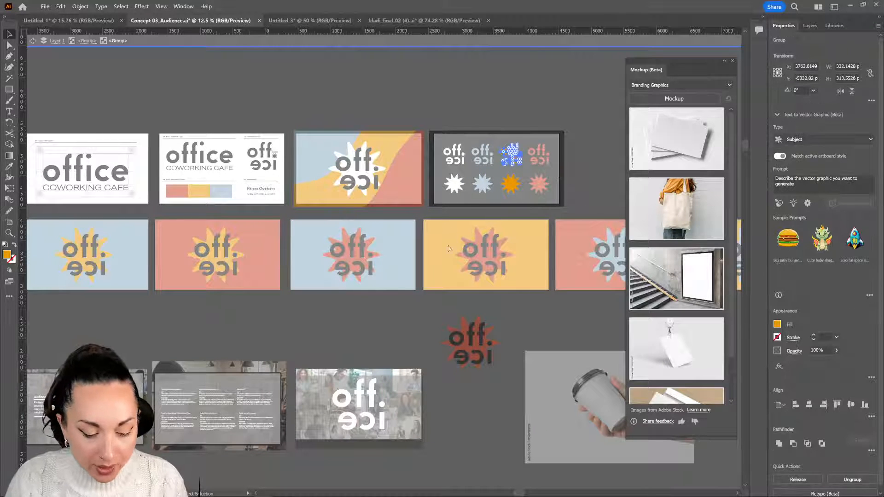
key(ctrl+c)
key(ctrl+v)
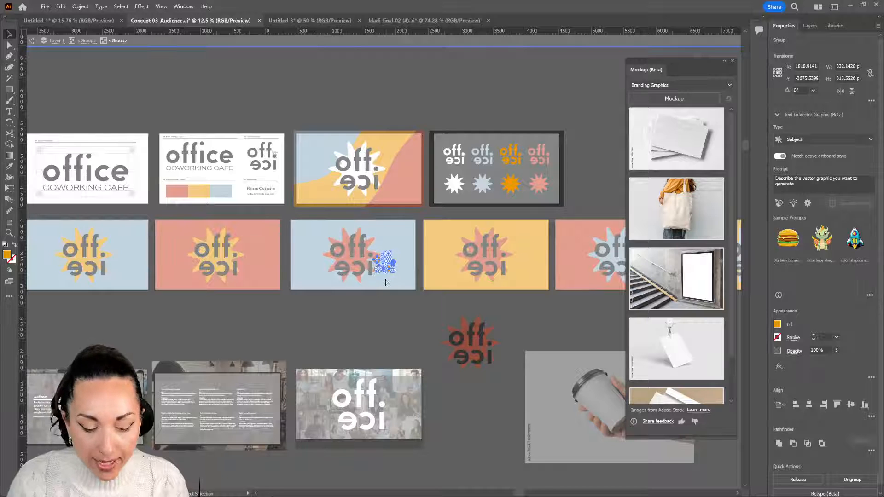
key(Escape)
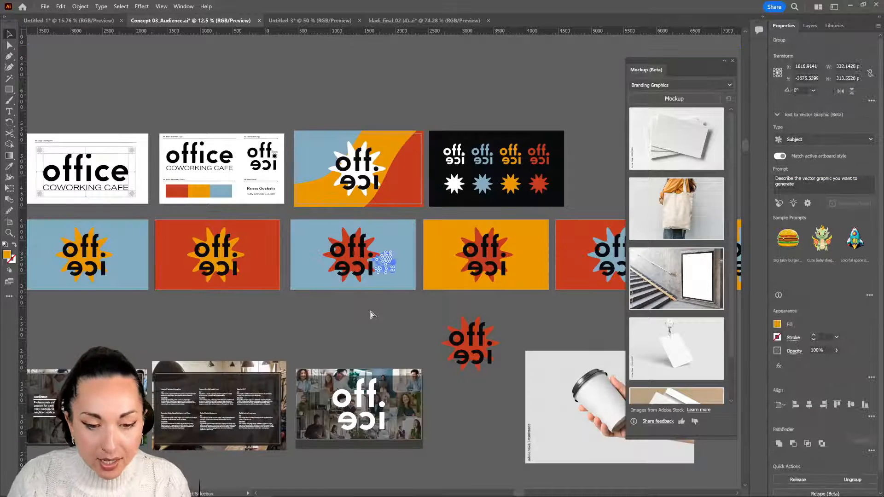
drag(386, 266, 410, 351)
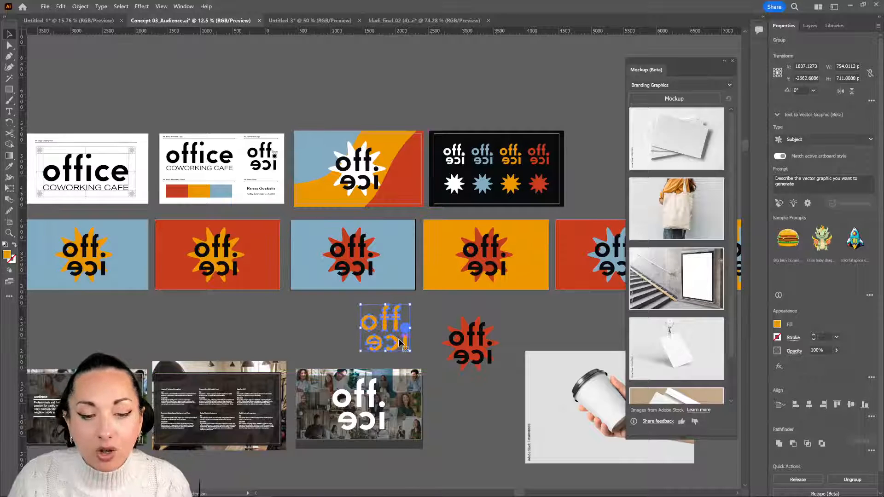
- Preview the orange office logo on the mockups, show the Packaging category and place the kraft pouch mockup on the canvas
click(699, 99)
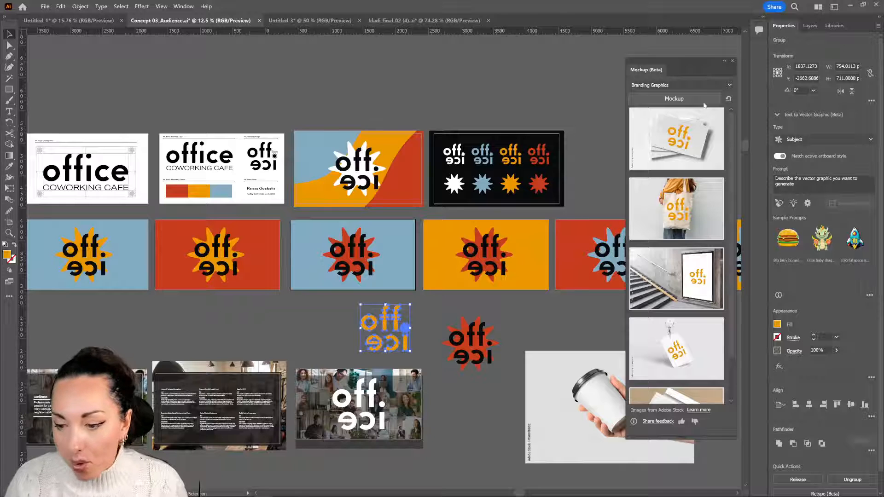
click(688, 85)
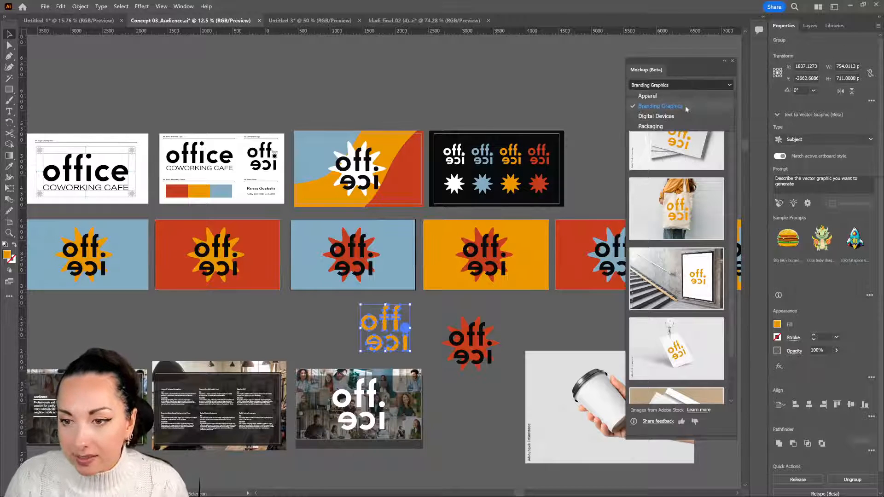
click(673, 126)
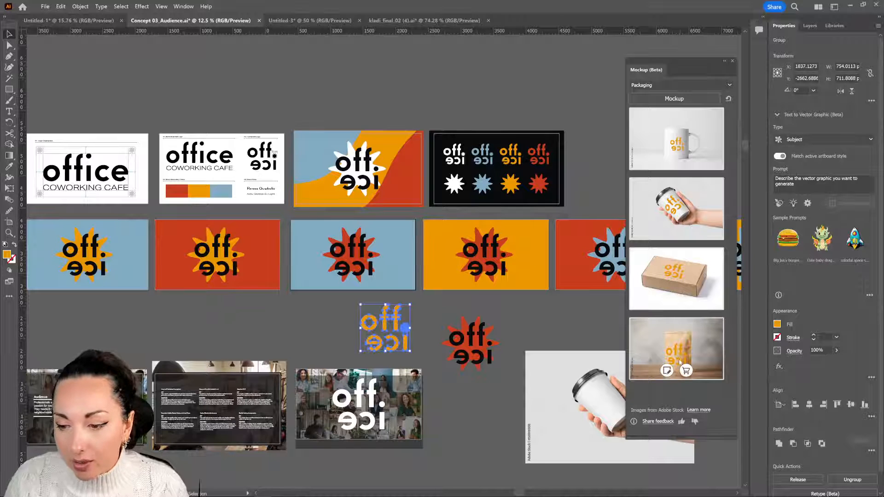
click(667, 371)
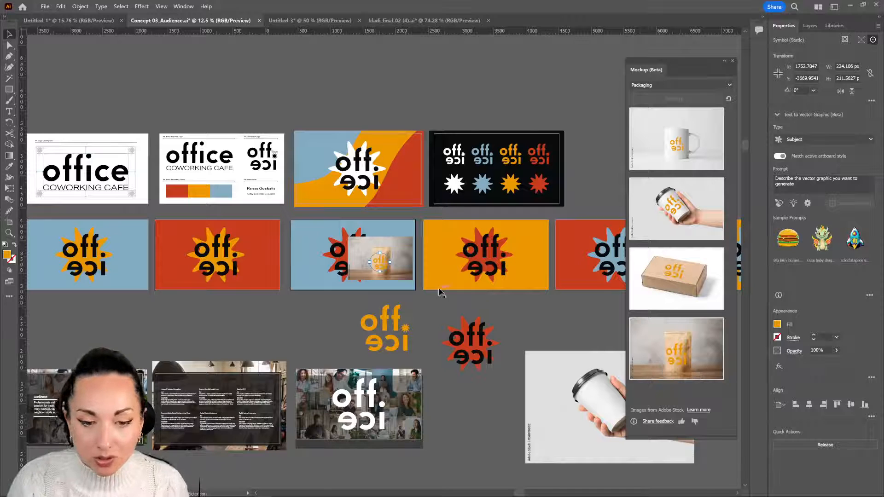
- Move the kraft pouch mockup below the coffee cup mockup and enlarge it to about 3486 by 2315 px
drag(411, 275, 463, 403)
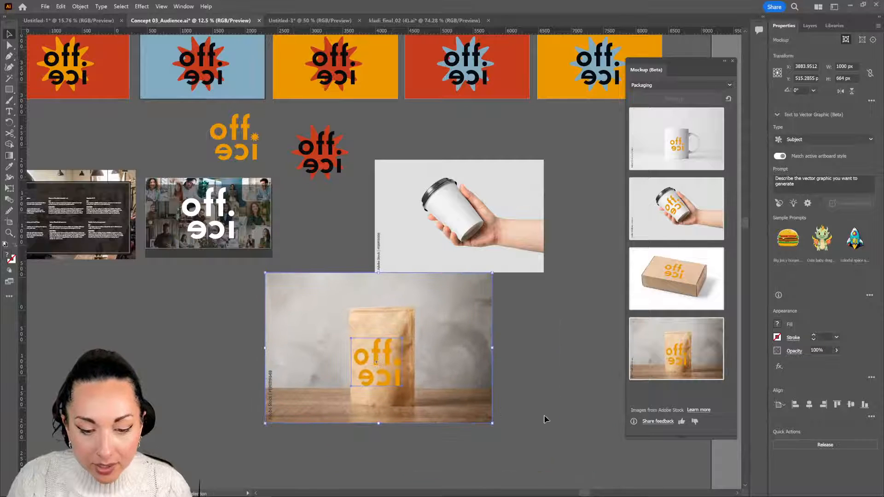
click(542, 417)
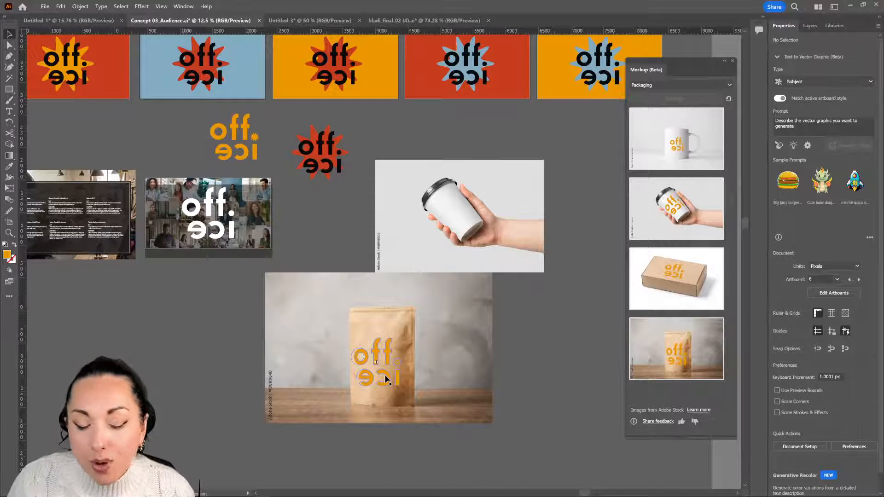
- Recolor the logo inside the pouch mockup's symbol with the red sampled from the loose starburst logo, and return to the document
double_click(386, 378)
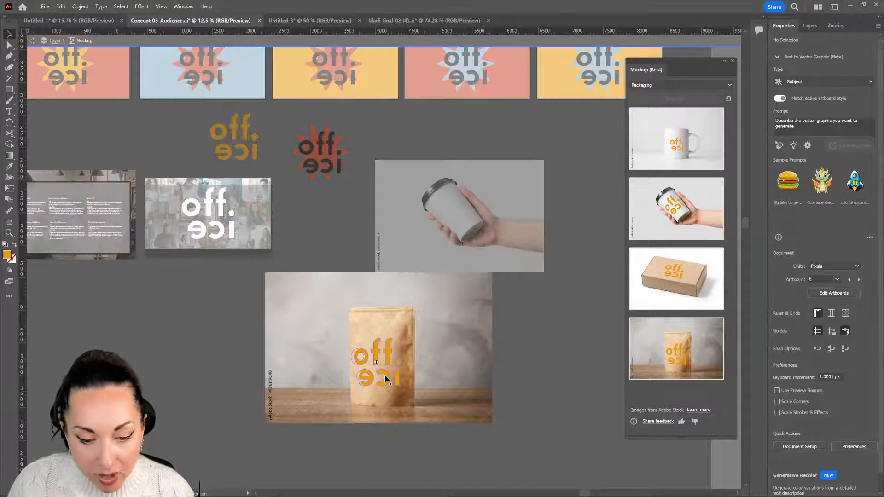
double_click(387, 371)
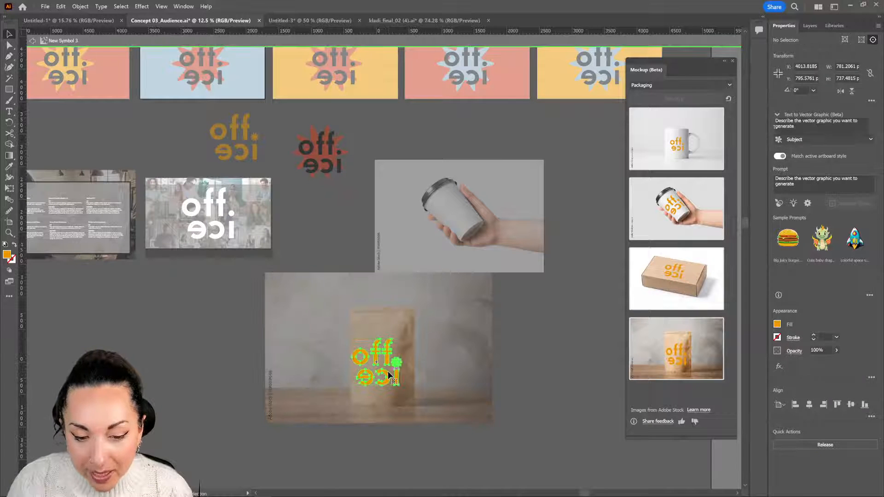
key(i)
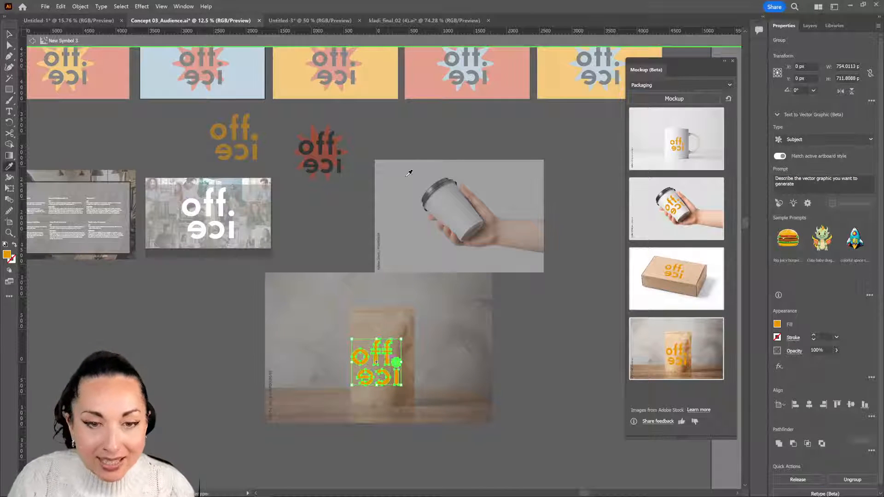
click(335, 152)
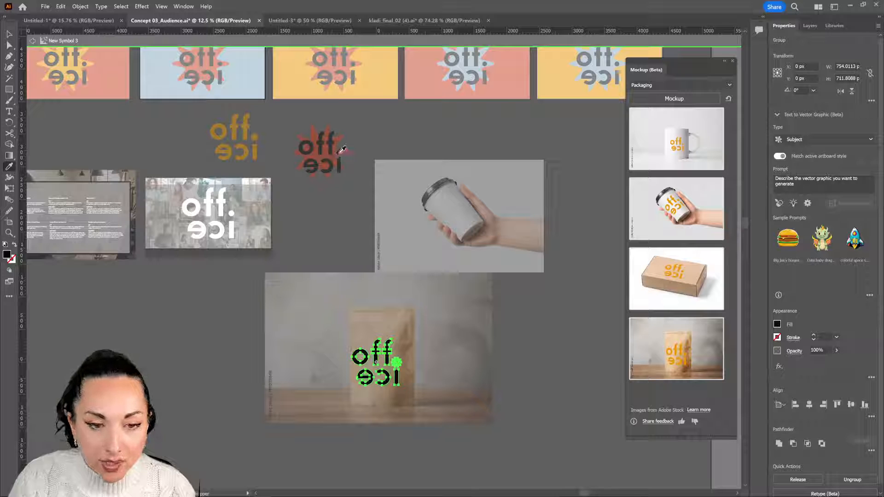
click(340, 145)
key(v)
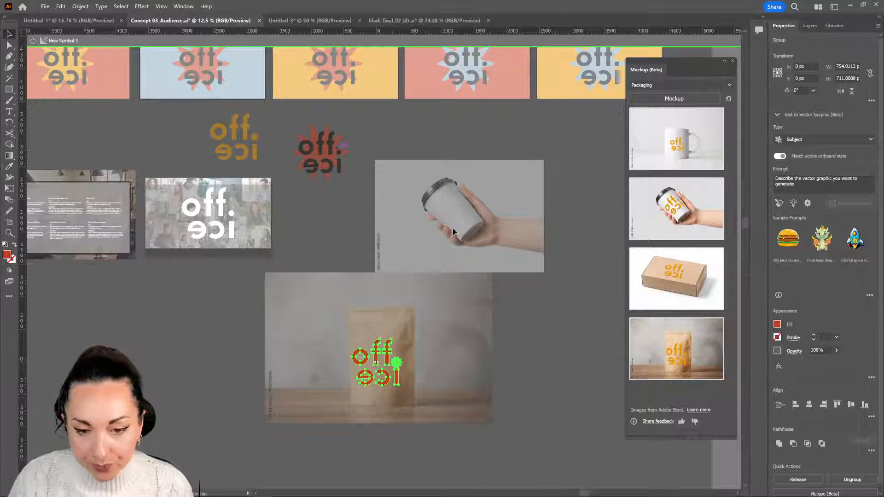
double_click(520, 299)
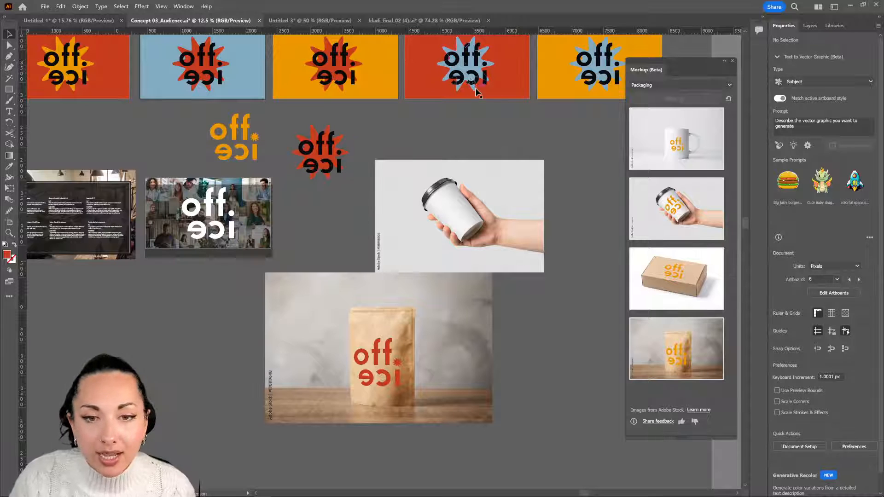
- Replace the logo in the pouch mockup's symbol with a copy of the blue starburst office logo from the red artboard
click(468, 61)
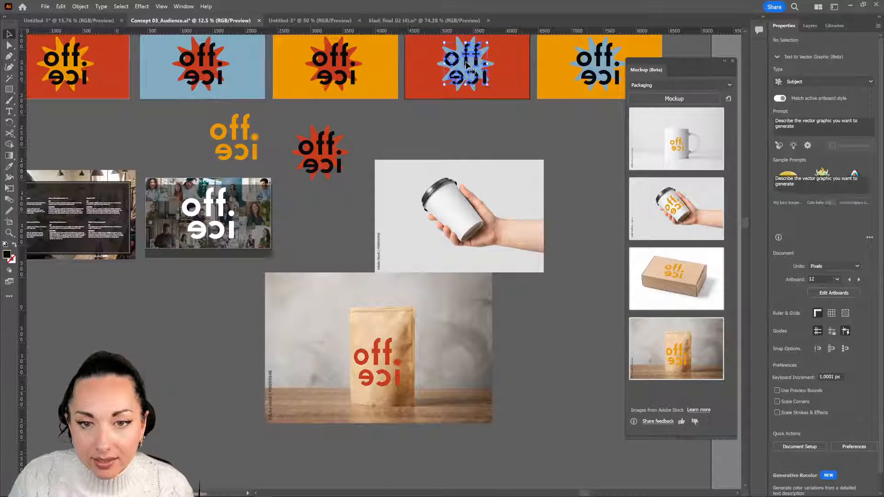
shift+click(473, 92)
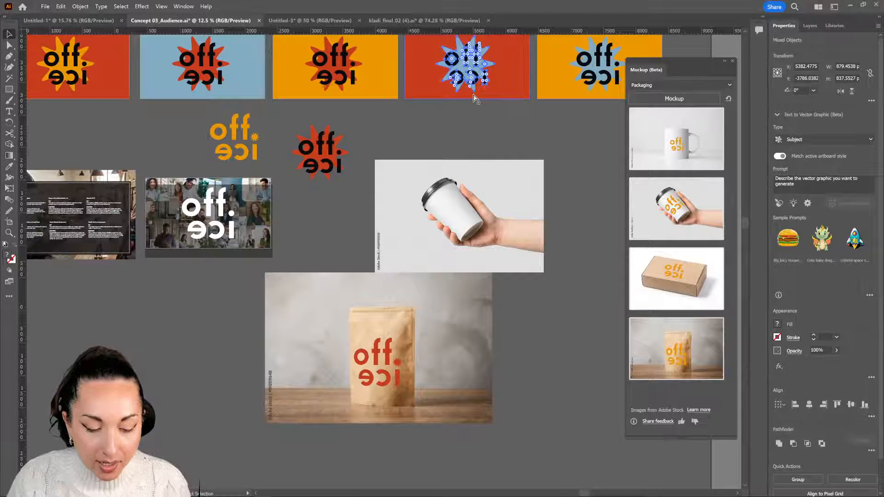
double_click(367, 380)
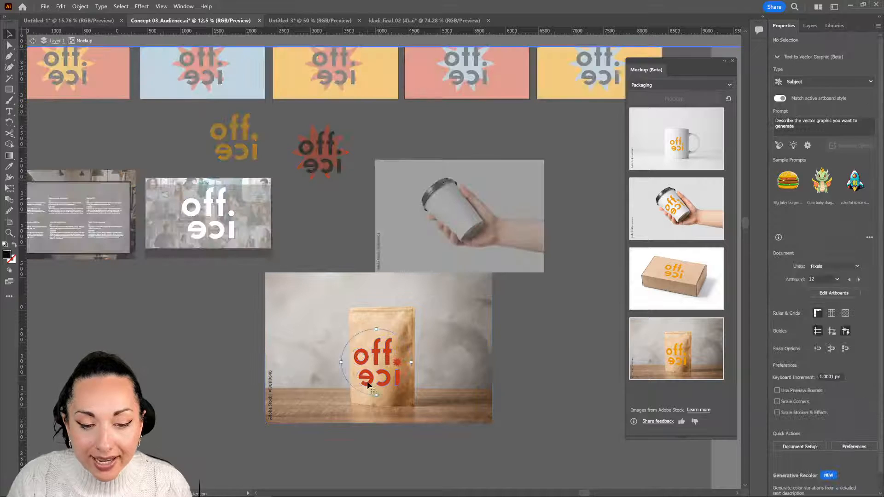
double_click(385, 380)
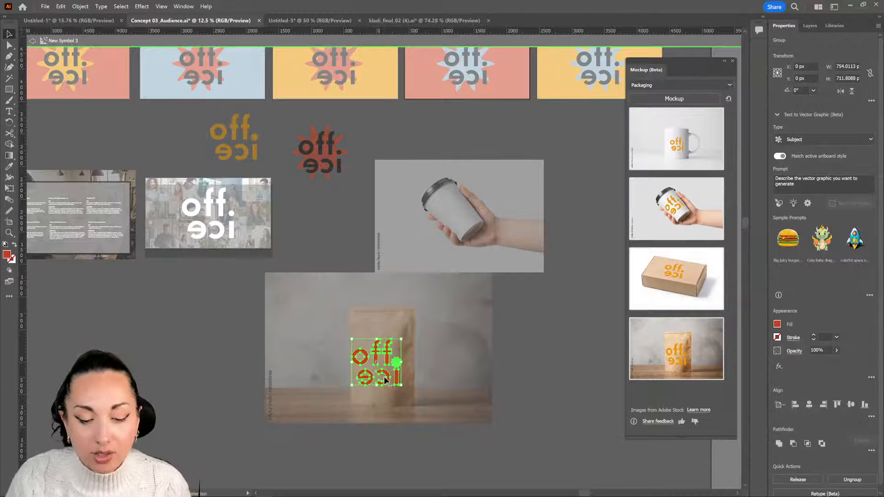
key(Delete)
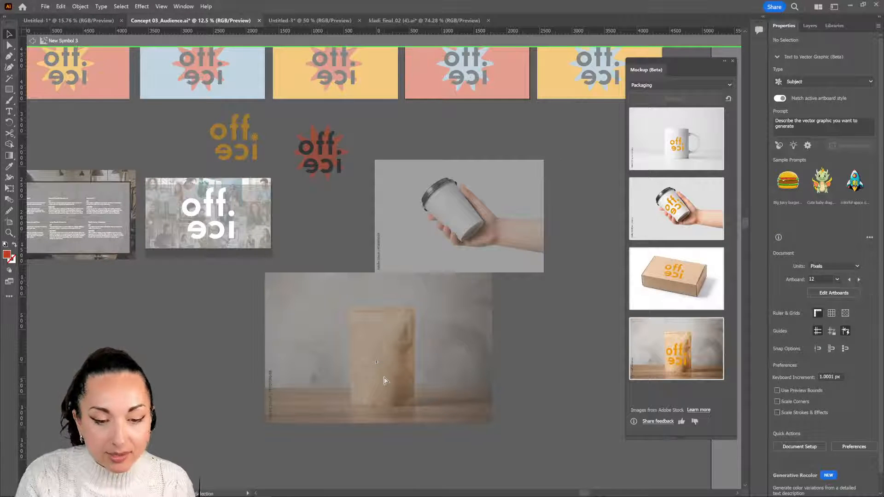
key(ctrl+v)
drag(380, 285, 375, 377)
click(543, 375)
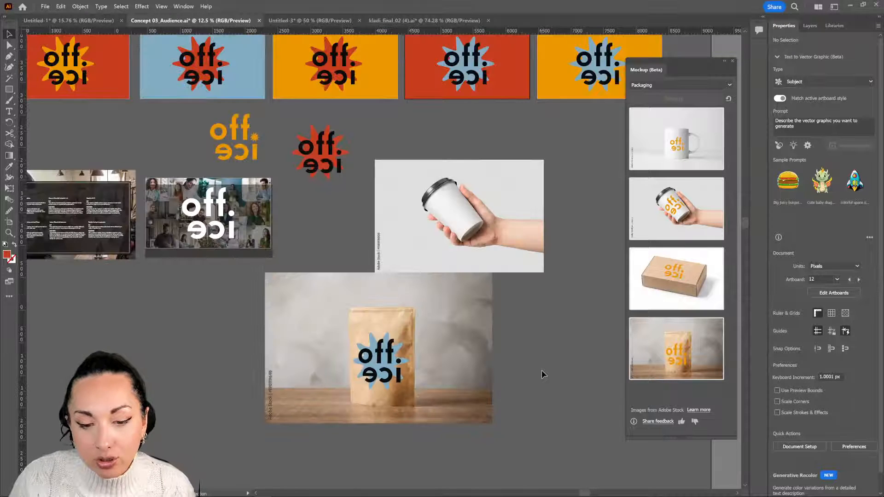
- Enlarge the blue starburst logo on the pouch to about 1469 by 1425 px and reposition it to cover the pouch front
double_click(359, 358)
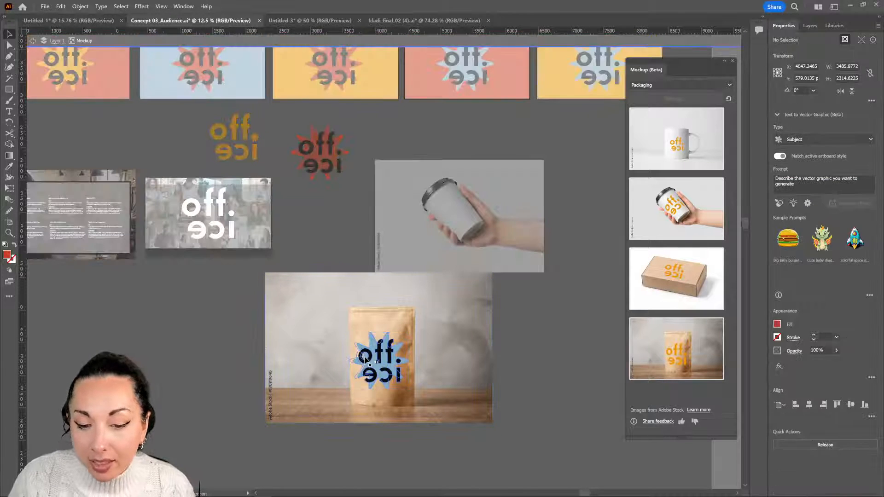
drag(395, 374, 402, 380)
drag(411, 381, 398, 382)
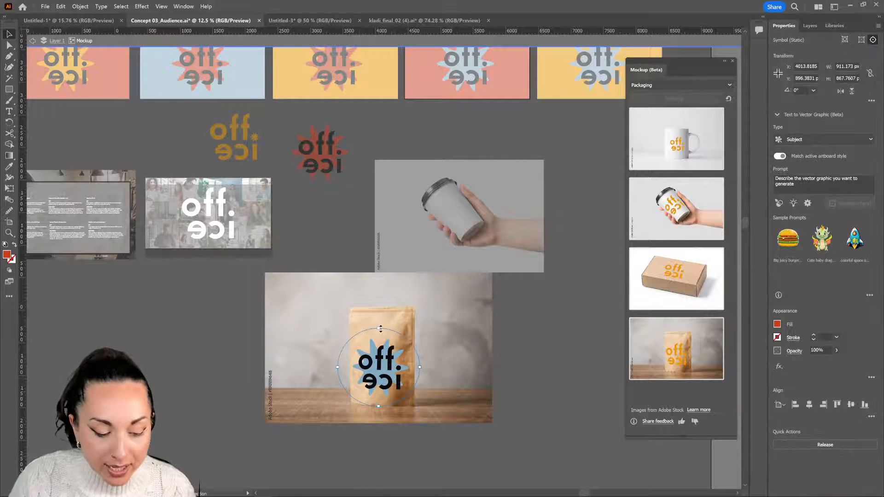
mouse_move(381, 329)
mouse_down()
mouse_move(380, 318)
mouse_move(381, 328)
mouse_up()
key(alt+shift)
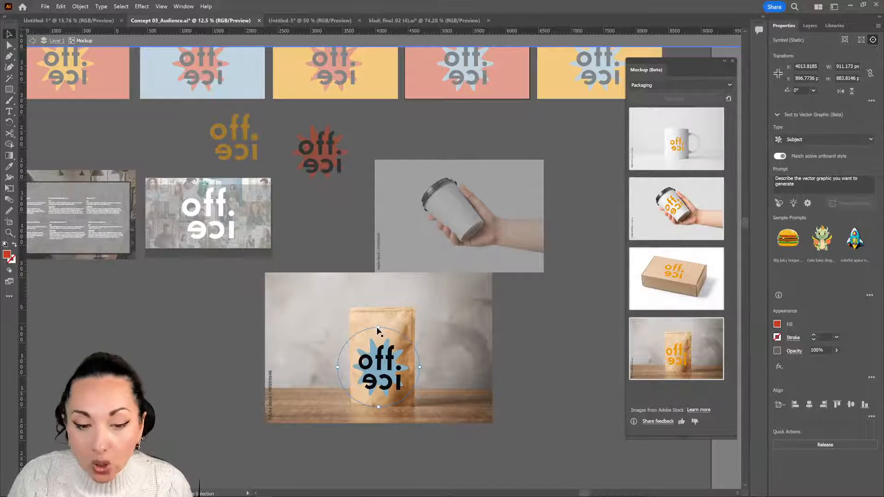
drag(377, 328, 384, 303)
drag(389, 356, 387, 349)
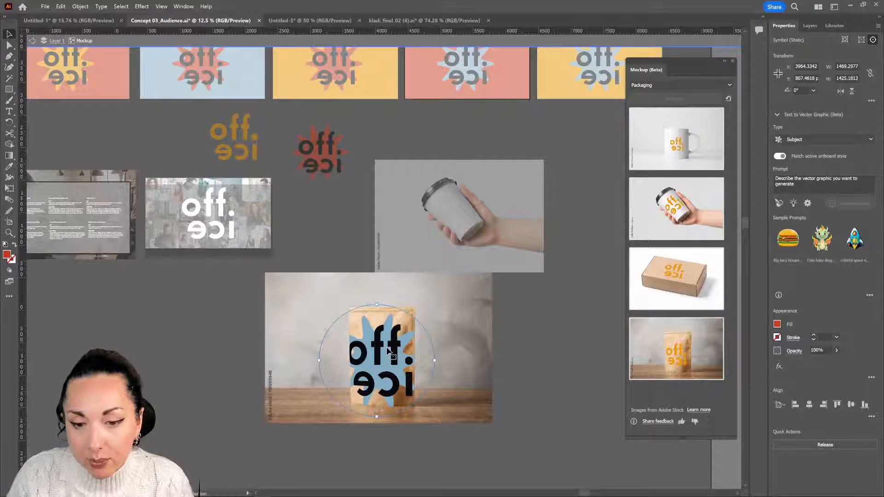
- Try the Multiply, Overlay and Color blending modes on the pouch logo, going back to Multiply
click(793, 351)
click(739, 368)
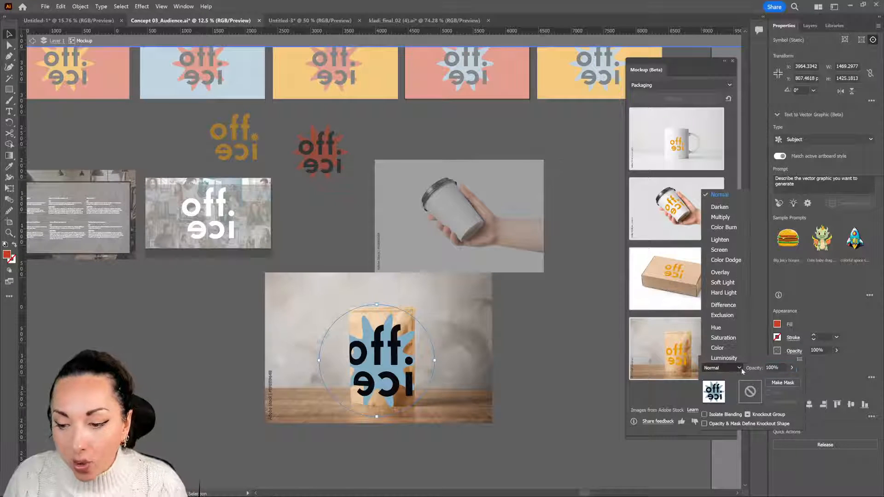
click(720, 217)
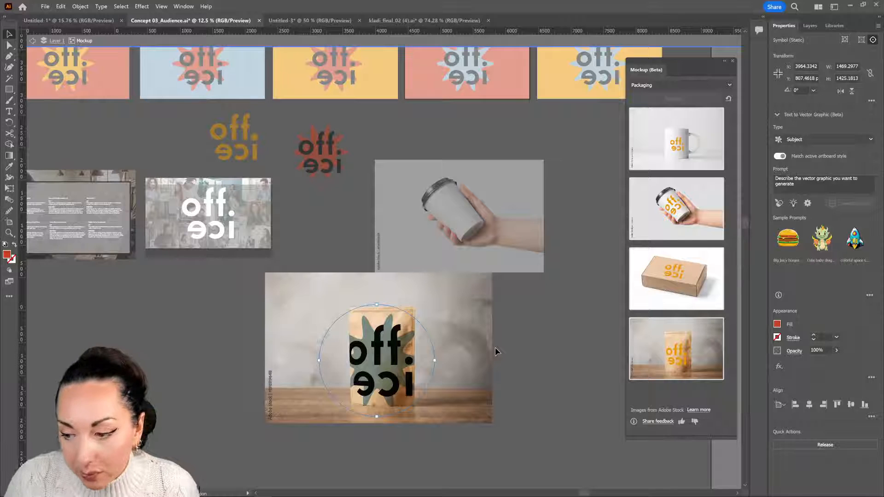
click(792, 355)
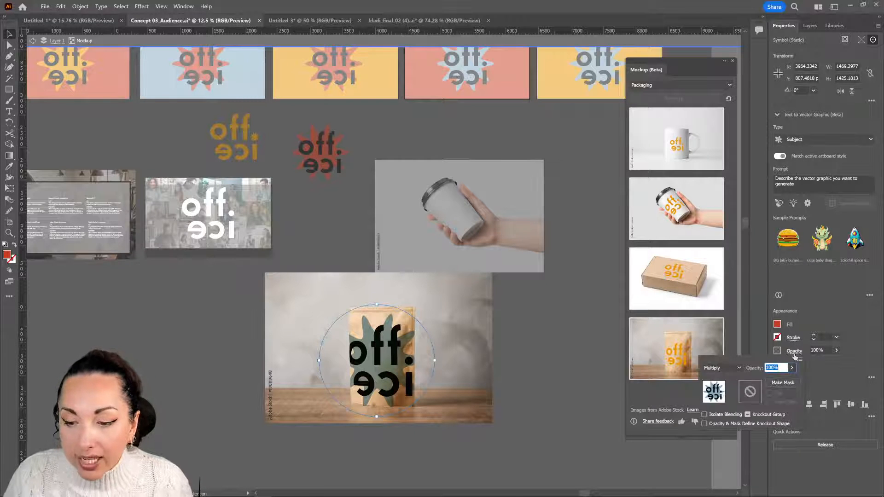
click(734, 368)
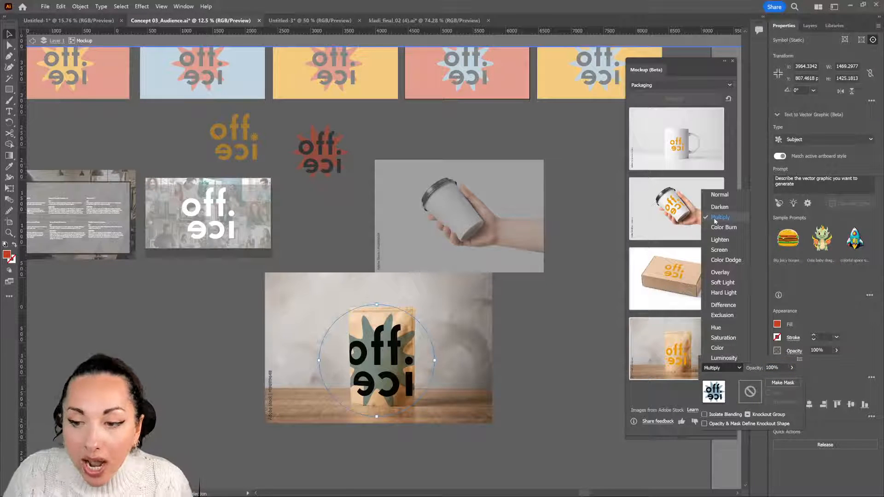
click(720, 271)
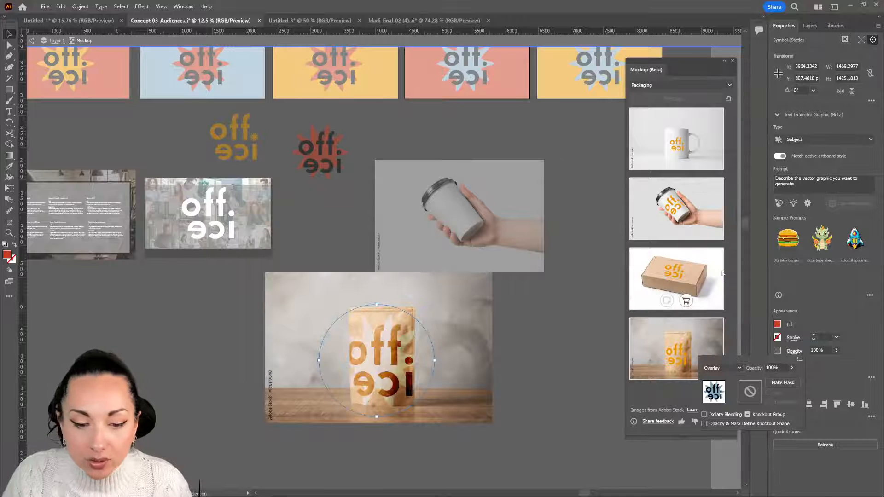
click(719, 369)
click(722, 348)
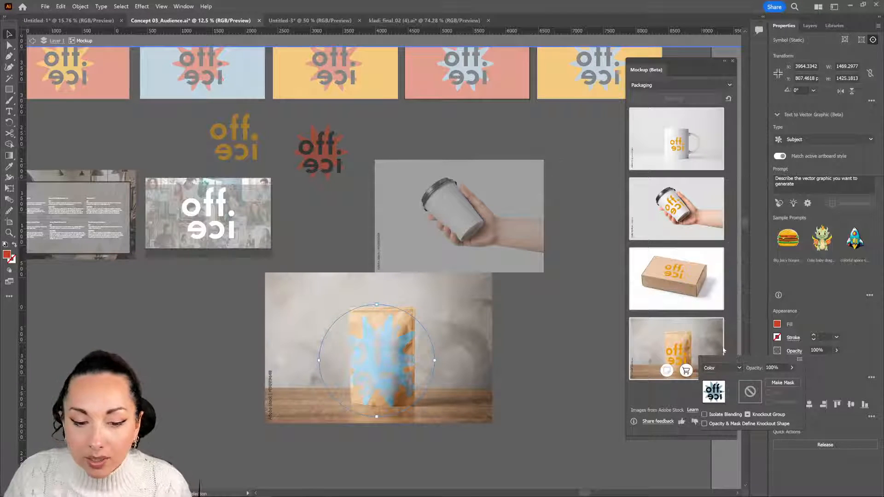
click(738, 367)
click(721, 217)
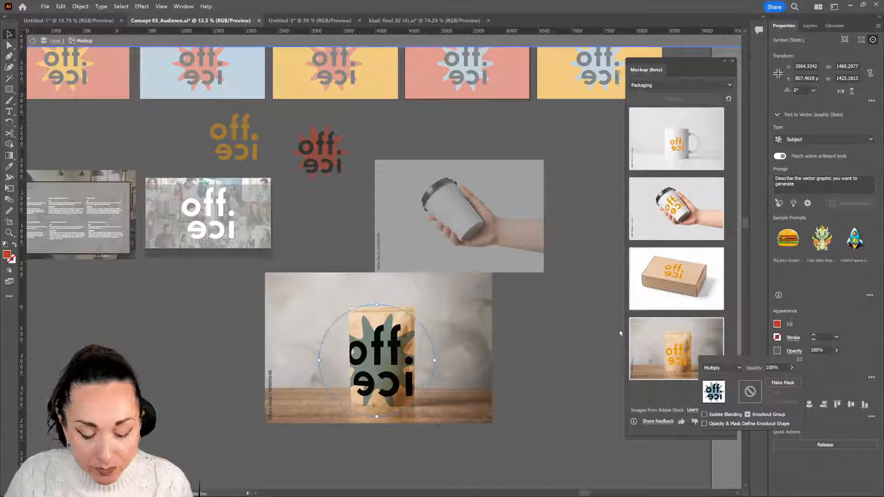
- Set the pouch logo's blending mode to Normal and its opacity to 83%
click(739, 367)
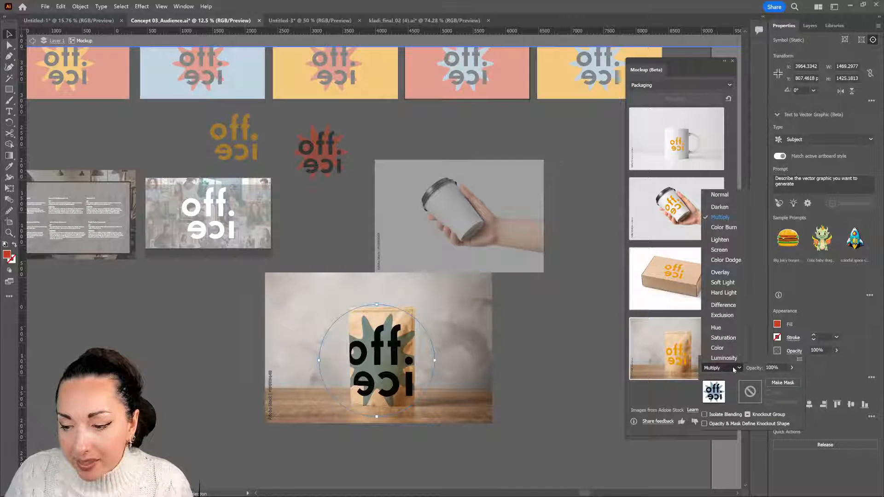
click(732, 198)
drag(789, 379, 784, 383)
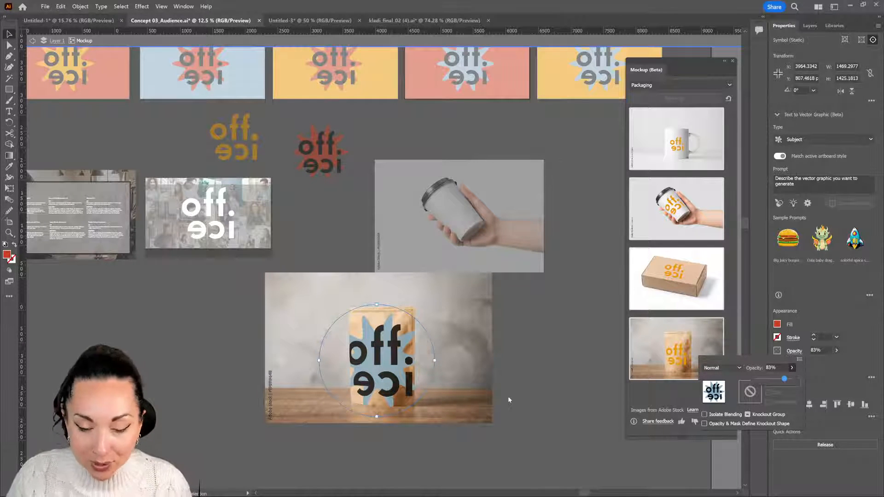
click(412, 365)
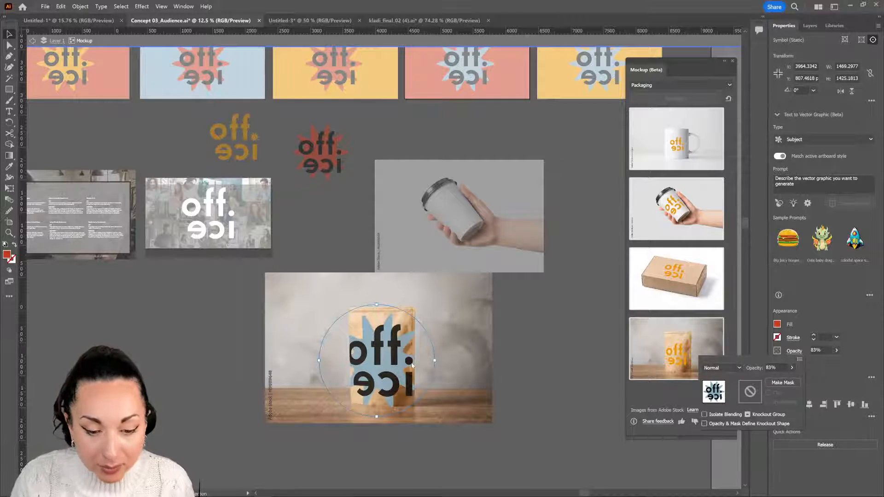
key(ctrl+z)
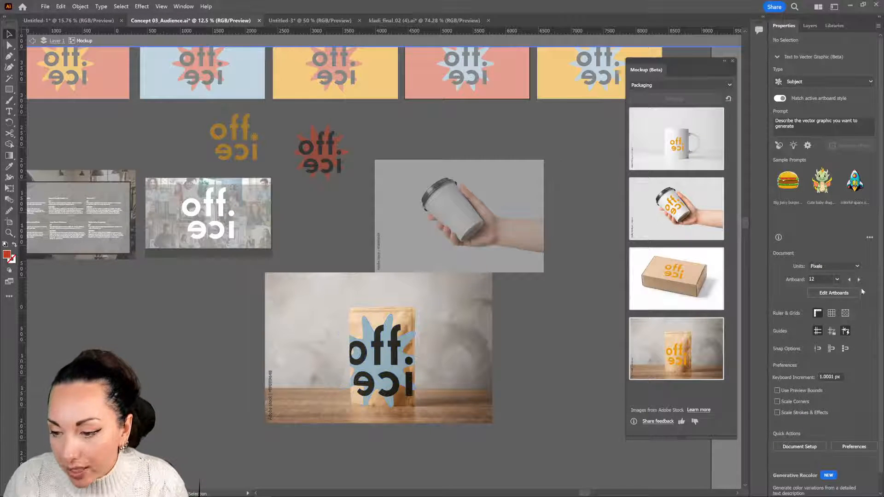
- Try the Color Burn blending mode on the pouch logo, then undo that change
click(403, 388)
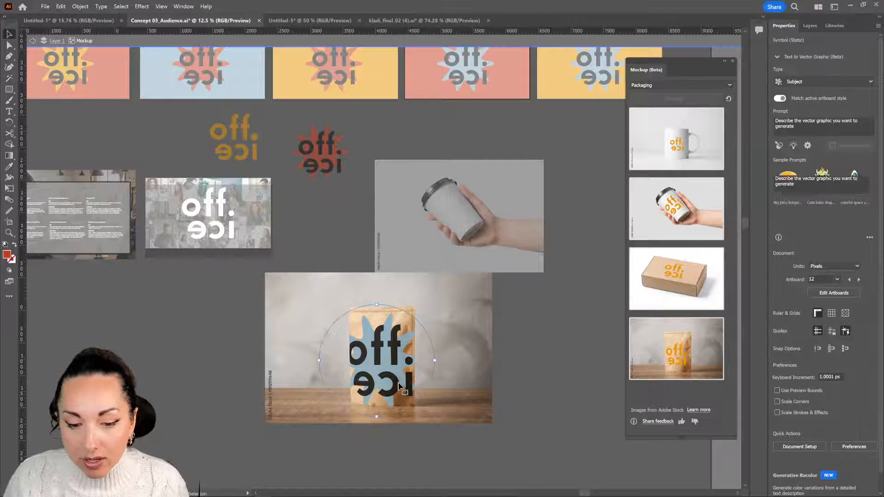
click(795, 351)
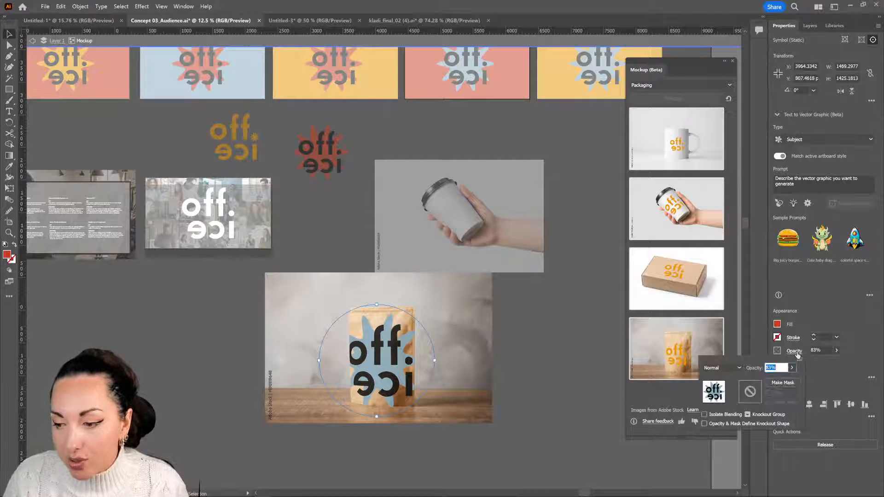
click(731, 368)
click(730, 221)
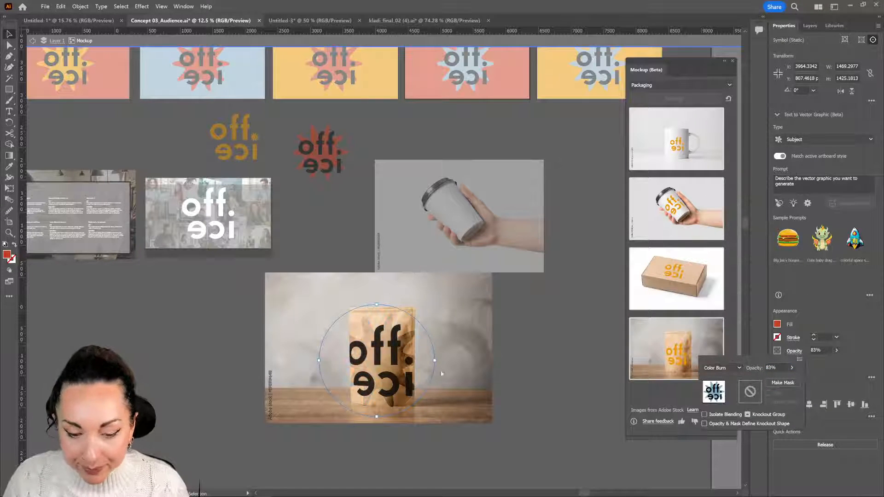
click(474, 394)
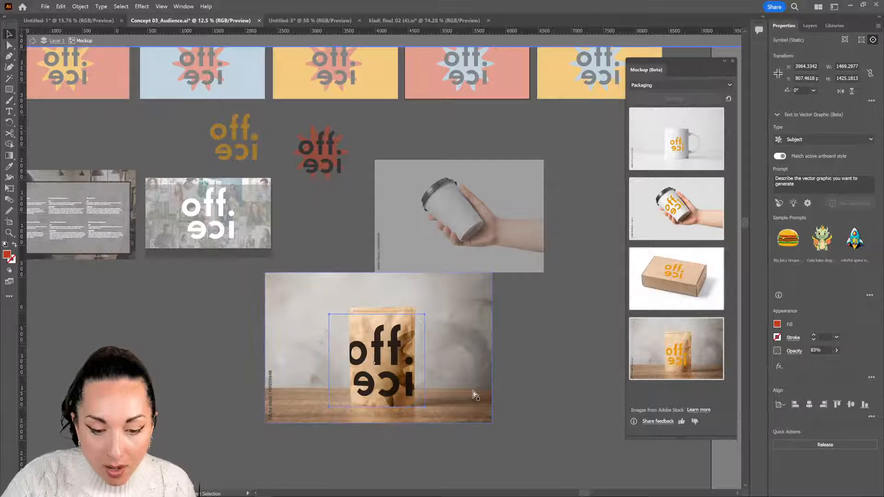
click(542, 369)
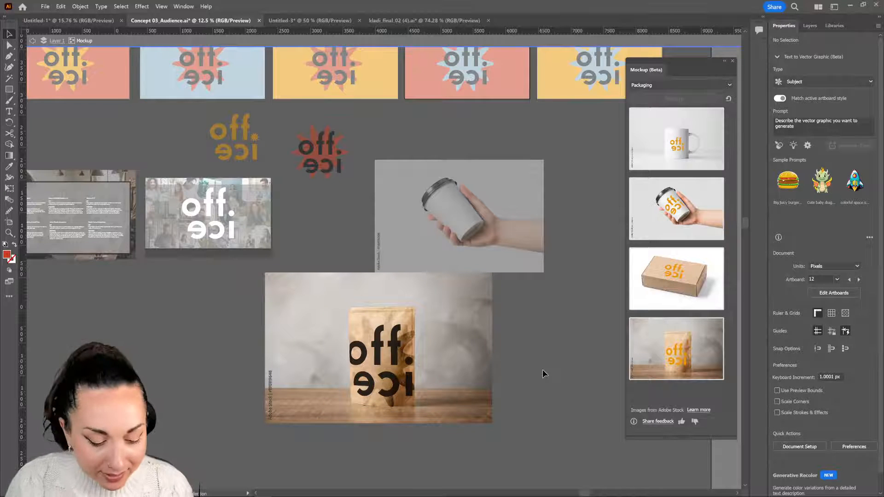
key(ctrl+z)
key(ctrl+z)
key(ctrl+z)
key(ctrl+z)
key(ctrl+z)
key(ctrl+z)
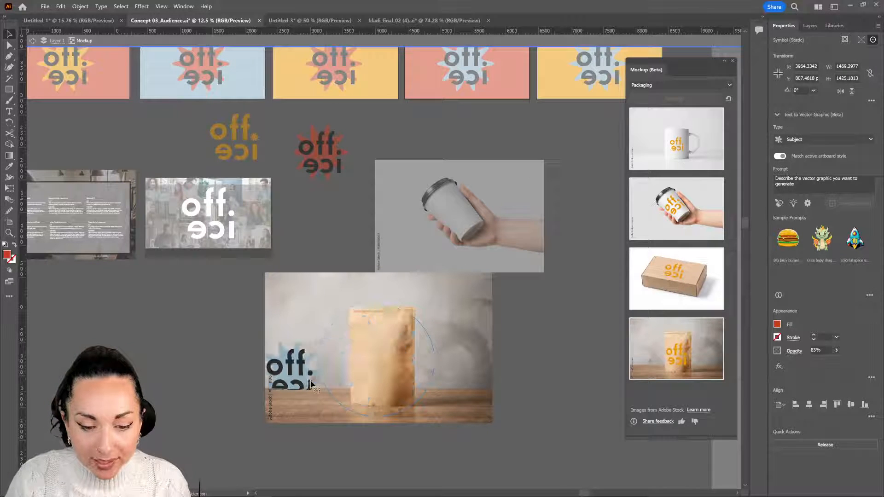
- Undo the last change to the pouch logo and try the Multiply blending mode on it
key(ctrl+z)
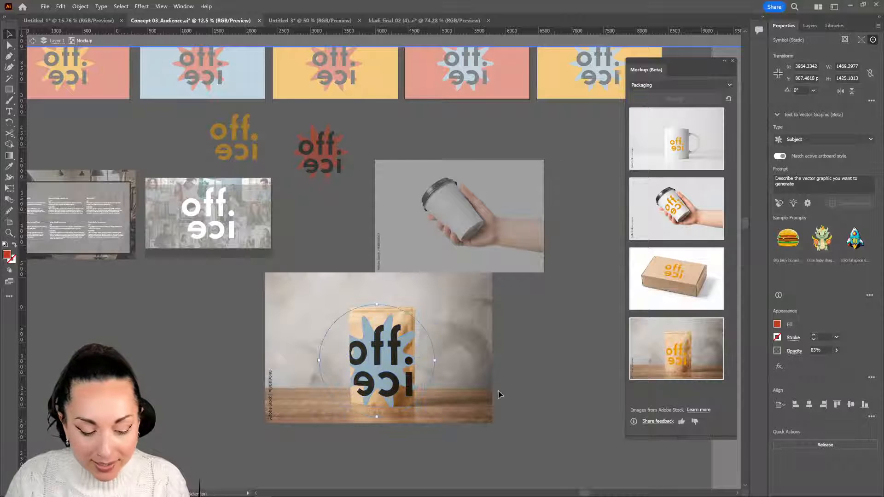
click(794, 351)
click(738, 367)
click(720, 217)
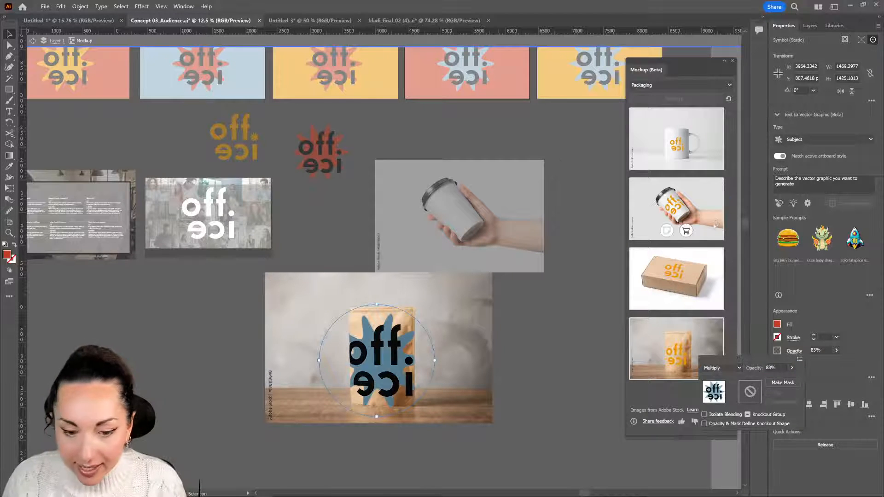
click(404, 361)
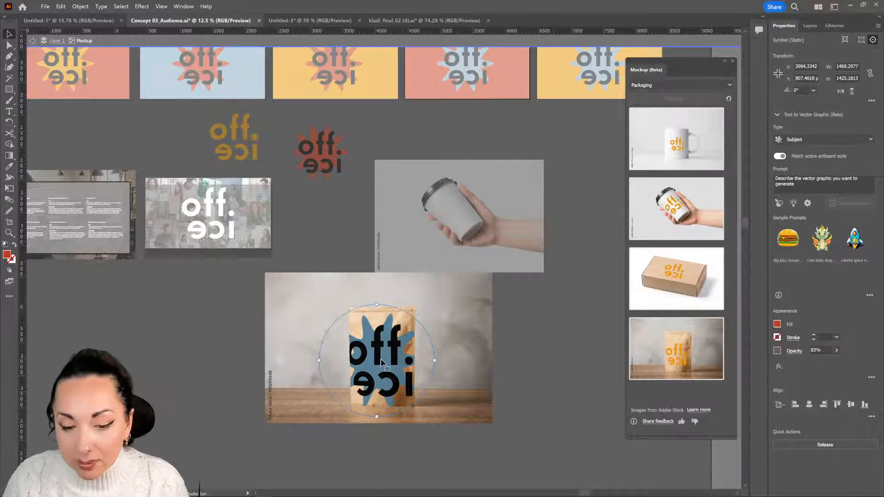
- Leave the mockup's editing mode and move the kraft pouch mockup down and to the left, clear of the coffee cup image
click(529, 362)
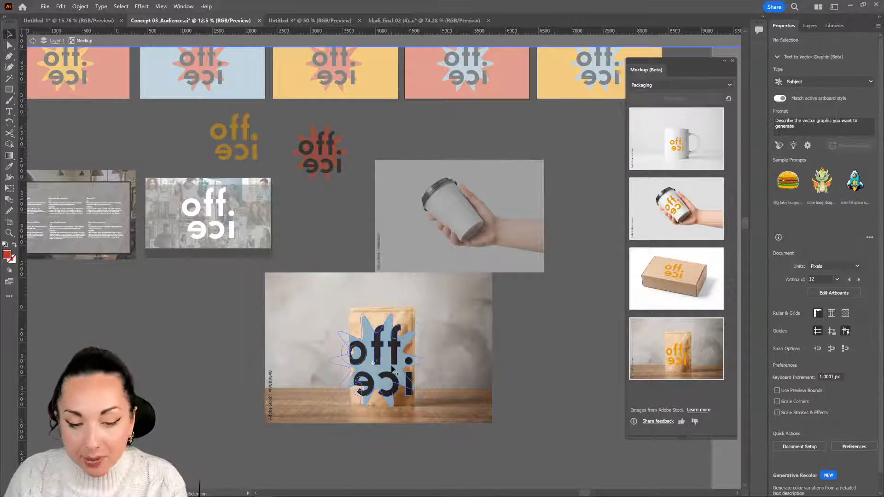
double_click(537, 363)
drag(460, 373, 431, 405)
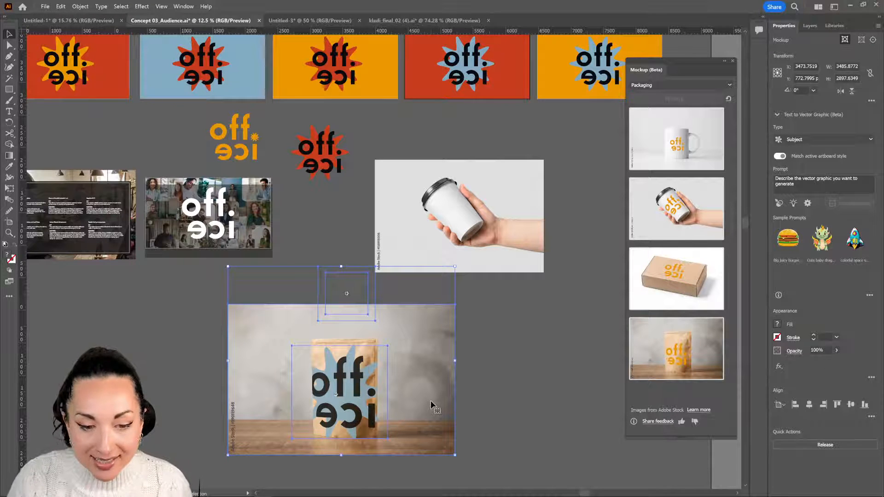
drag(386, 379, 288, 427)
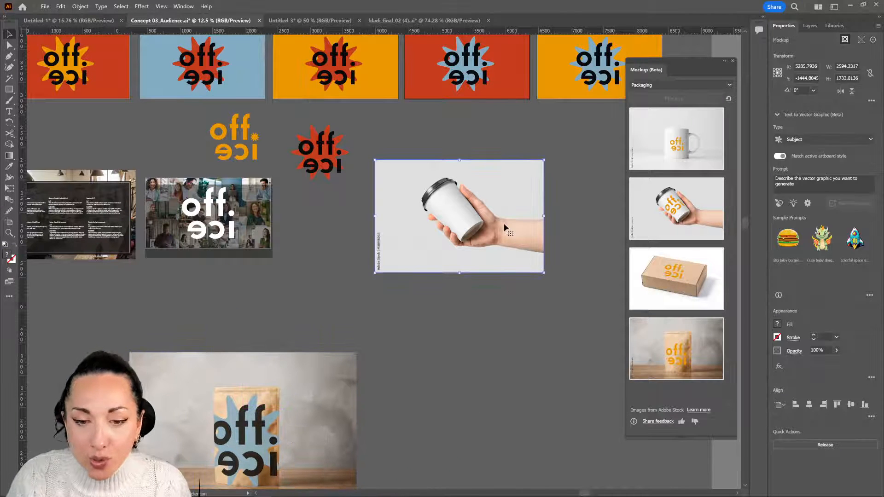
- Move the blank coffee cup image slightly lower and place the red starburst logo directly beside it
drag(442, 227, 452, 253)
drag(332, 176, 364, 258)
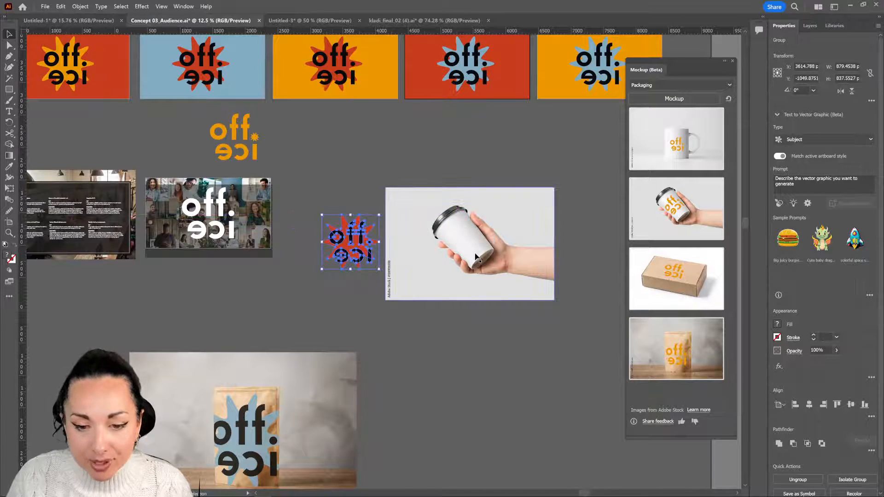
click(479, 251)
- Add the hand-held coffee cup template from the Packaging mockups, enlarge it and position it below the blank cup image
click(668, 231)
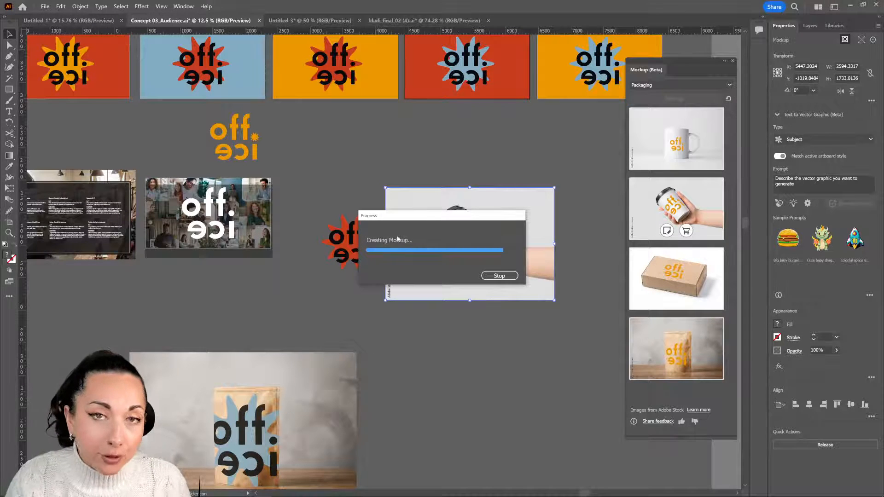
drag(373, 258, 453, 376)
drag(398, 330, 314, 267)
drag(426, 345, 491, 401)
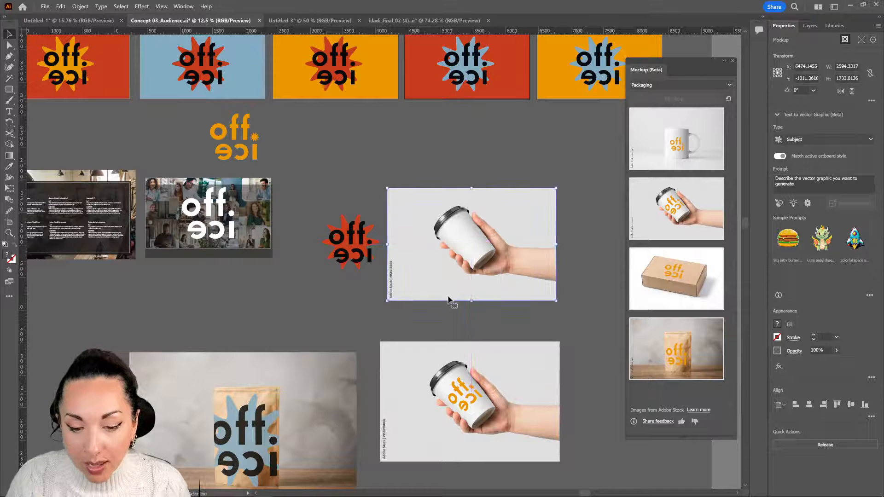
- Place the red starburst logo over the blank coffee cup, select both, and check which Mockup (Beta) commands are available for them
drag(375, 233, 471, 249)
drag(465, 215, 464, 215)
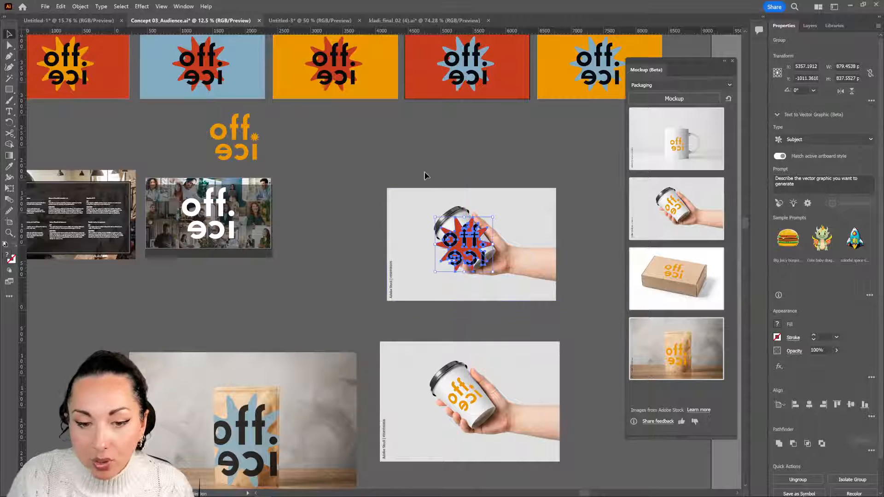
shift+click(501, 278)
click(81, 6)
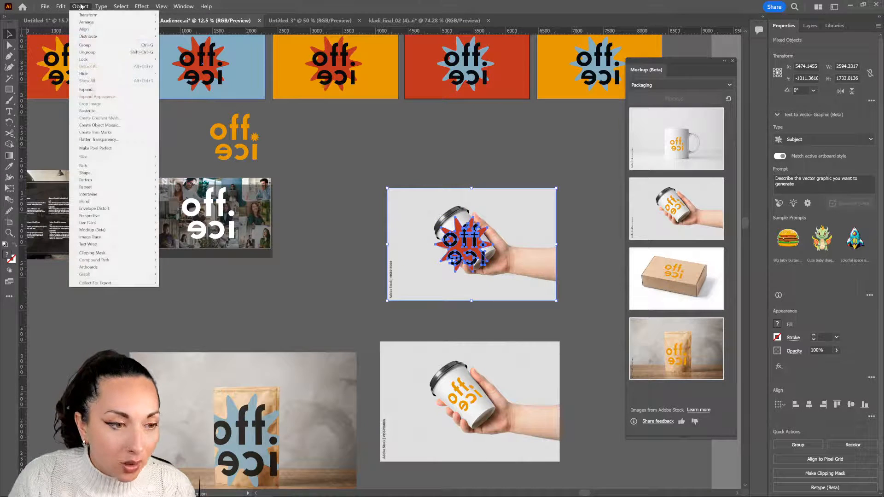
mouse_move(134, 229)
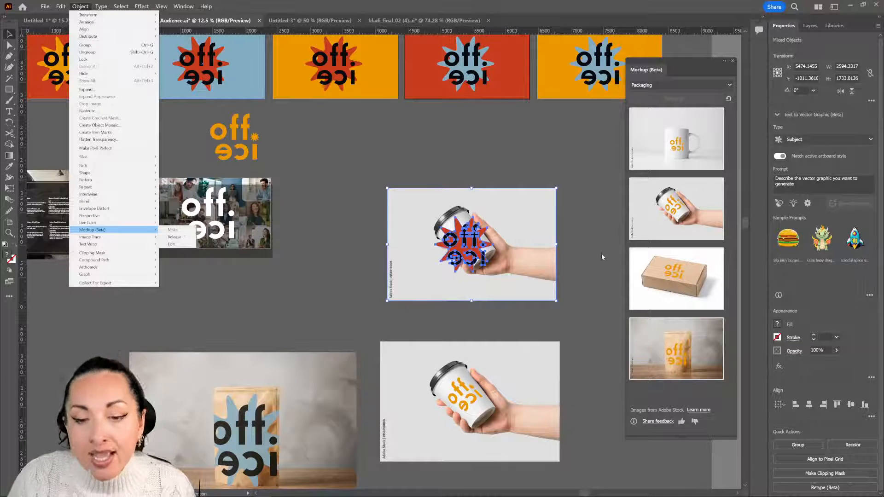
click(325, 304)
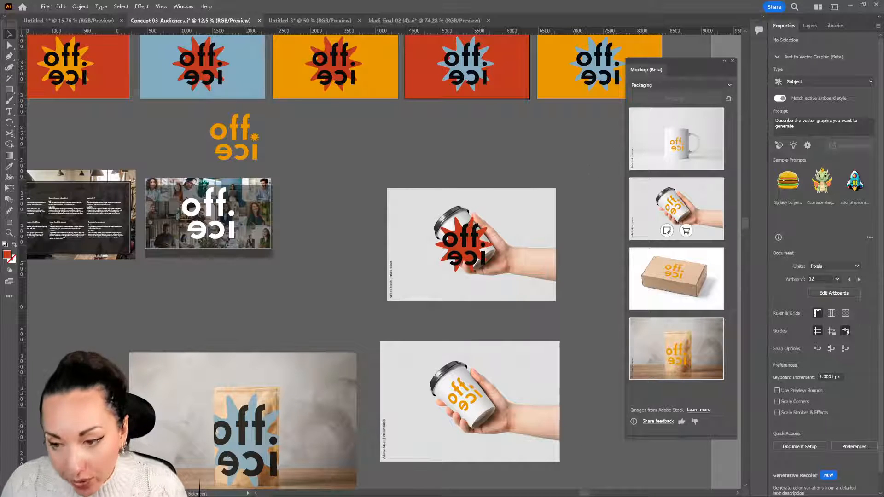
- Switch the mockup category from Packaging to Apparel and add the black cap template to the canvas
mouse_move(711, 216)
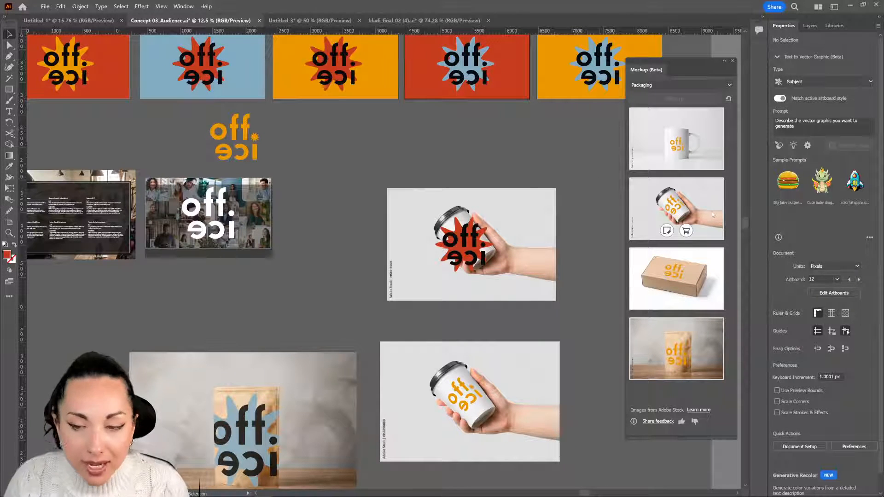
click(706, 85)
click(706, 84)
click(703, 85)
click(700, 95)
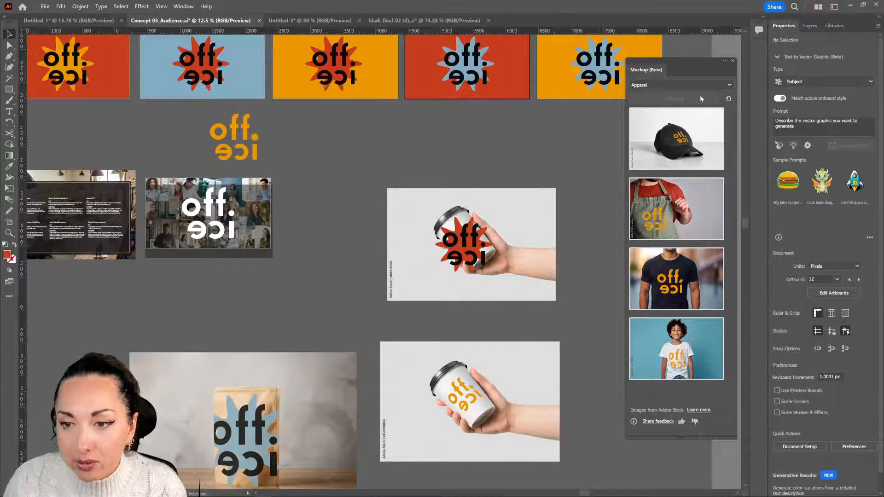
click(666, 161)
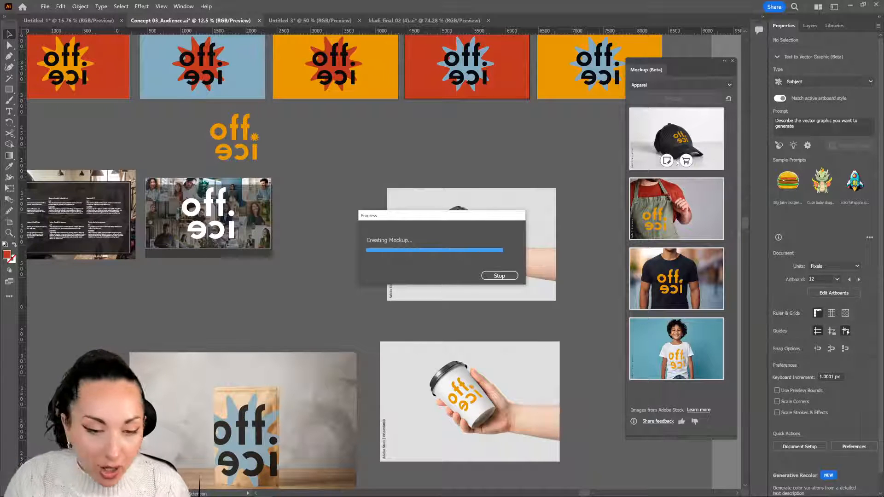
- Enlarge the placed black cap mockup on the canvas beside the coffee cup images and deselect it
click(367, 254)
drag(348, 278, 146, 414)
click(313, 223)
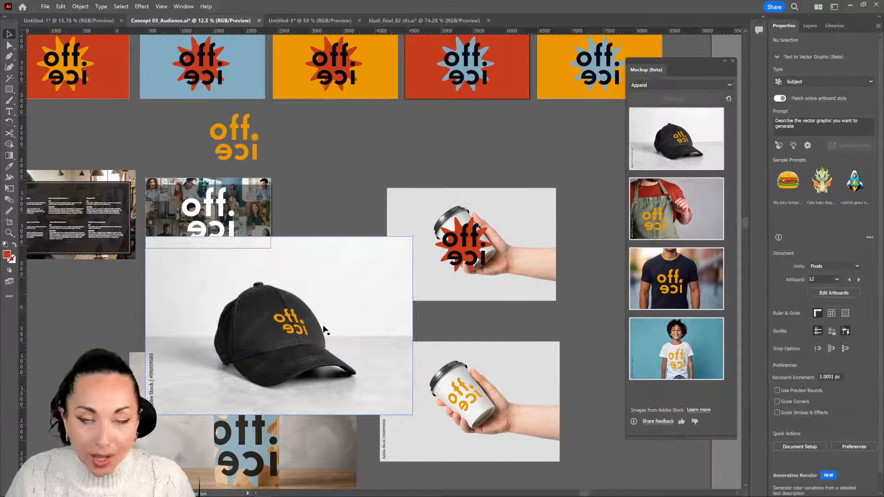